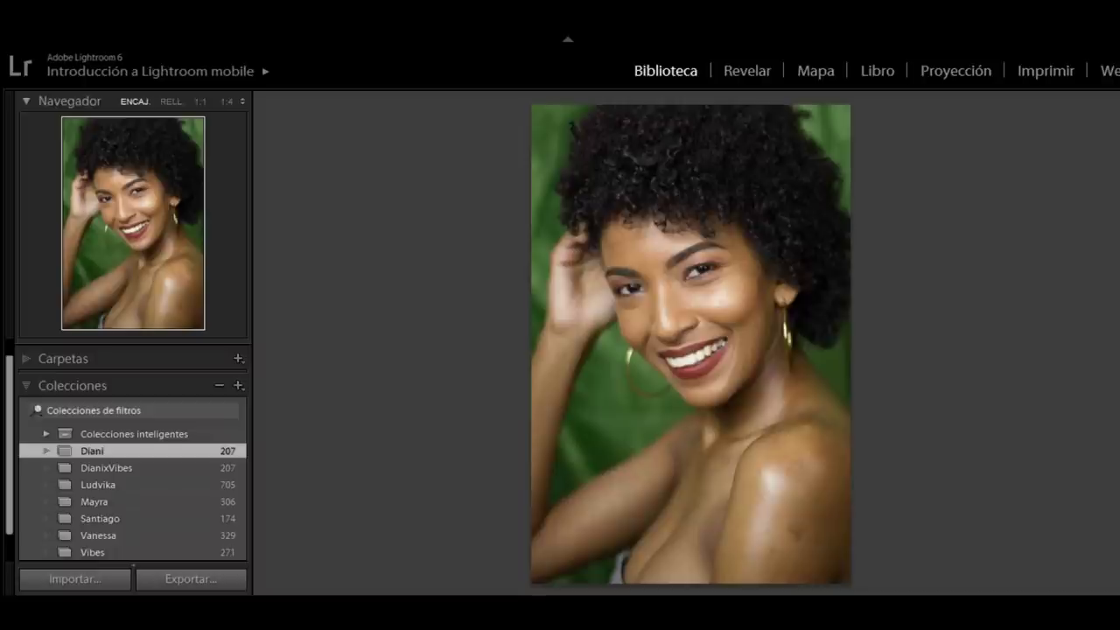
# Step: Select the portrait of the woman holding the orange bottle from the Diani collection and open it for developing
pyautogui.press('Right')
pyautogui.press('Right')
pyautogui.press('Right')
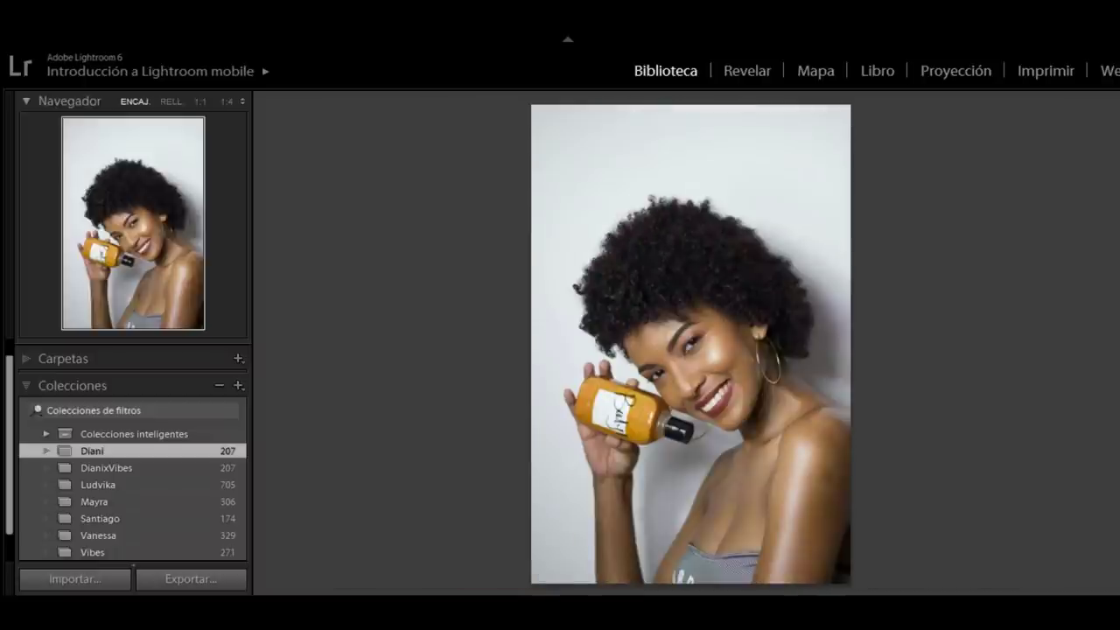
pyautogui.press('Right')
pyautogui.press('d')
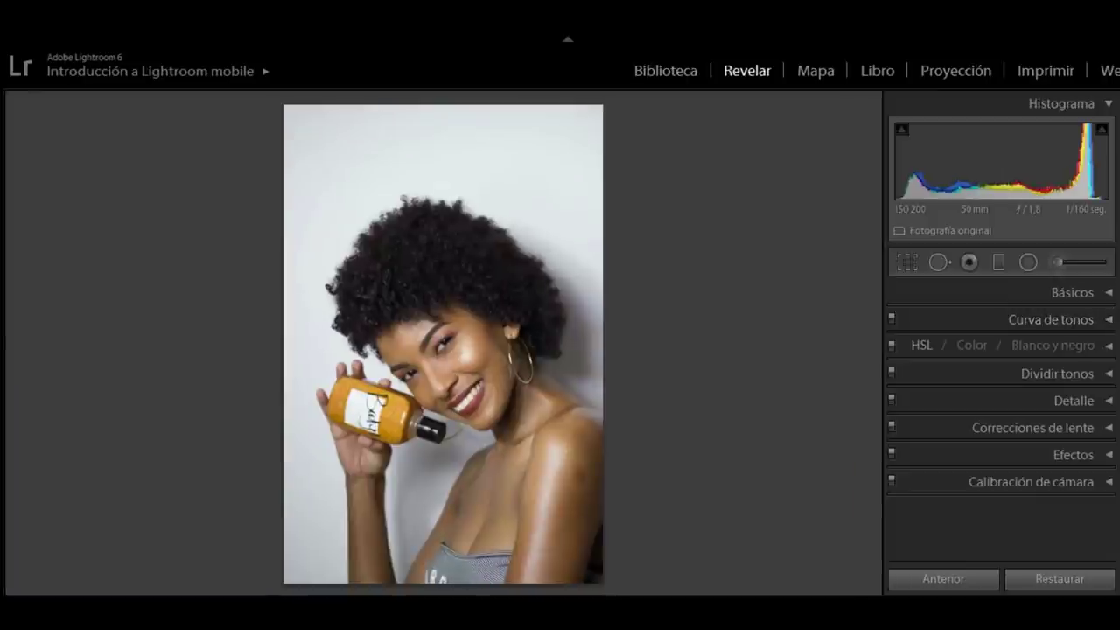
# Step: Set the camera calibration profile of the portrait to Camera Portrait
pyautogui.click(1074, 293)
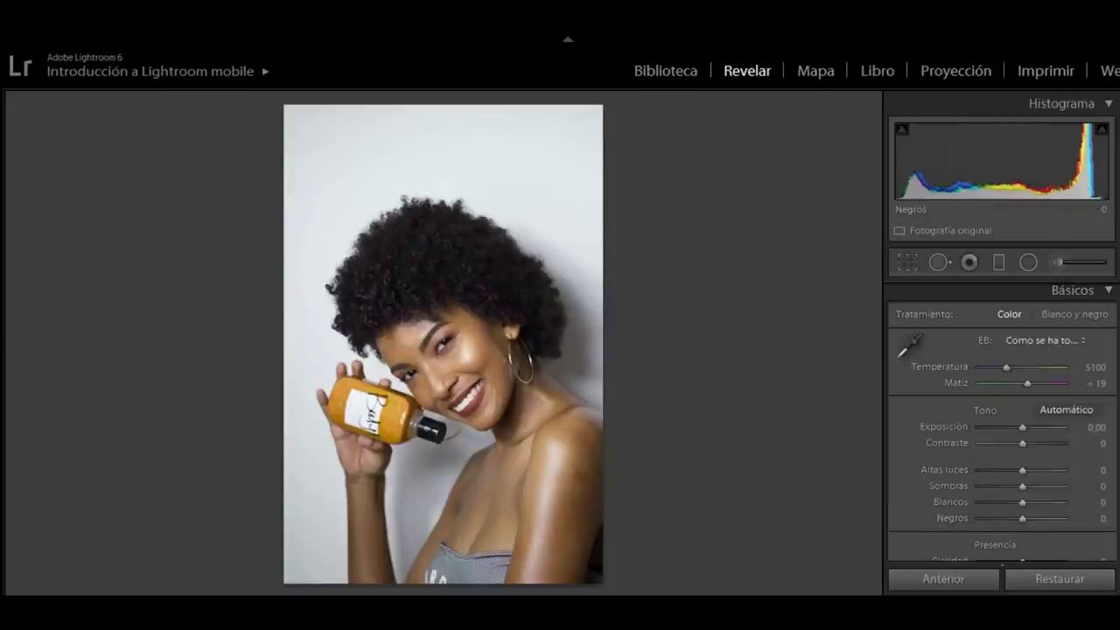
pyautogui.click(1074, 291)
pyautogui.click(1032, 483)
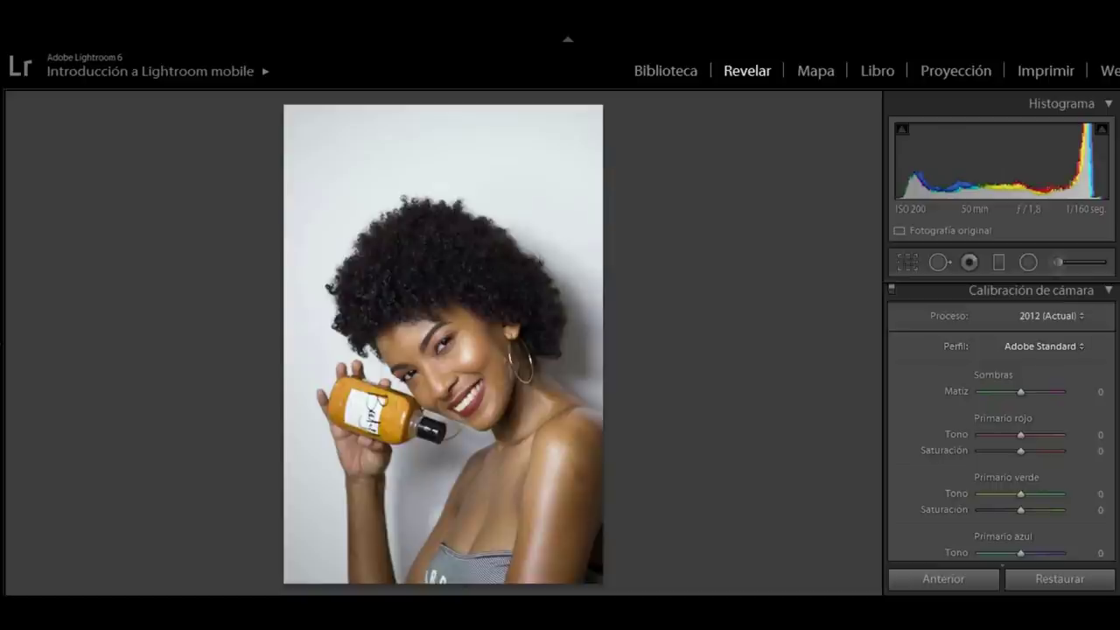
pyautogui.click(1044, 346)
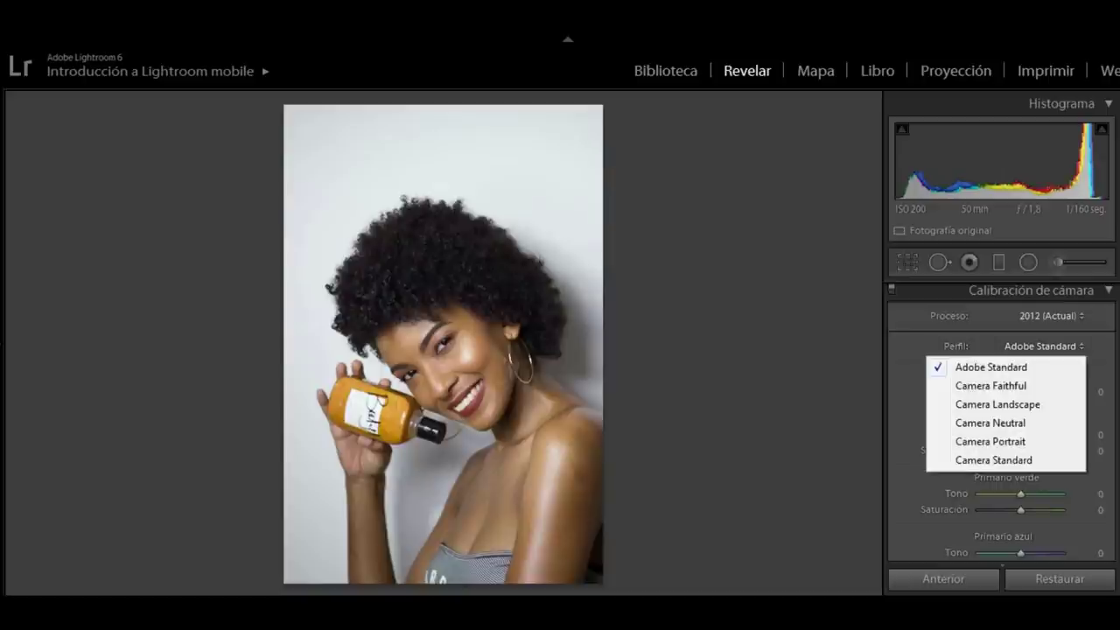
pyautogui.click(990, 441)
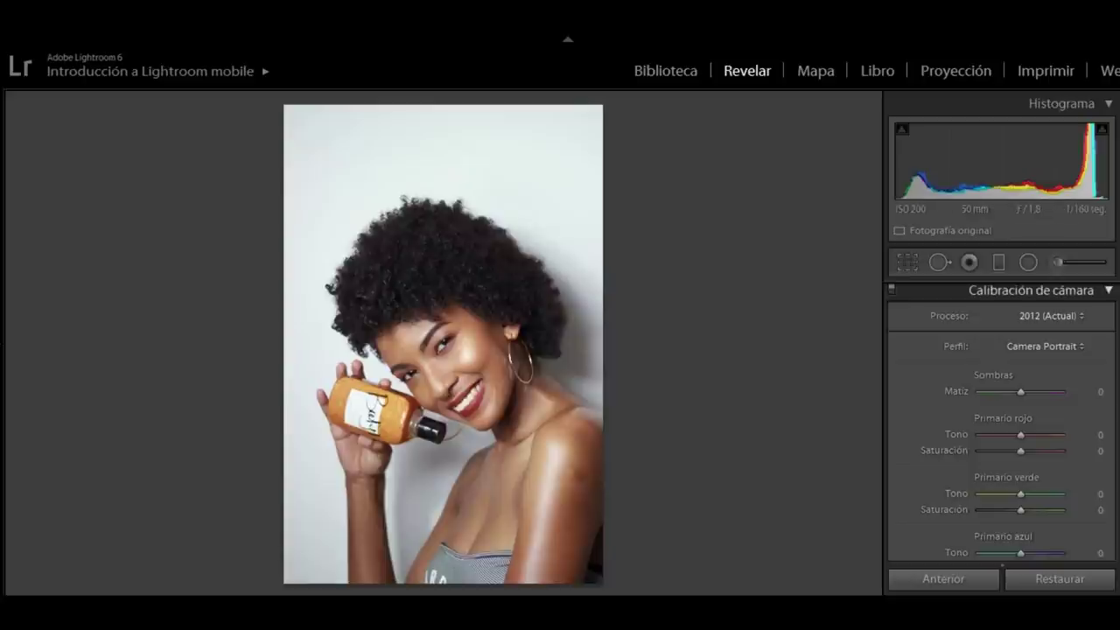
# Step: Lower the portrait's exposure to −0,56 and strongly raise its highlights (Altas luces)
pyautogui.click(1072, 291)
pyautogui.click(1073, 291)
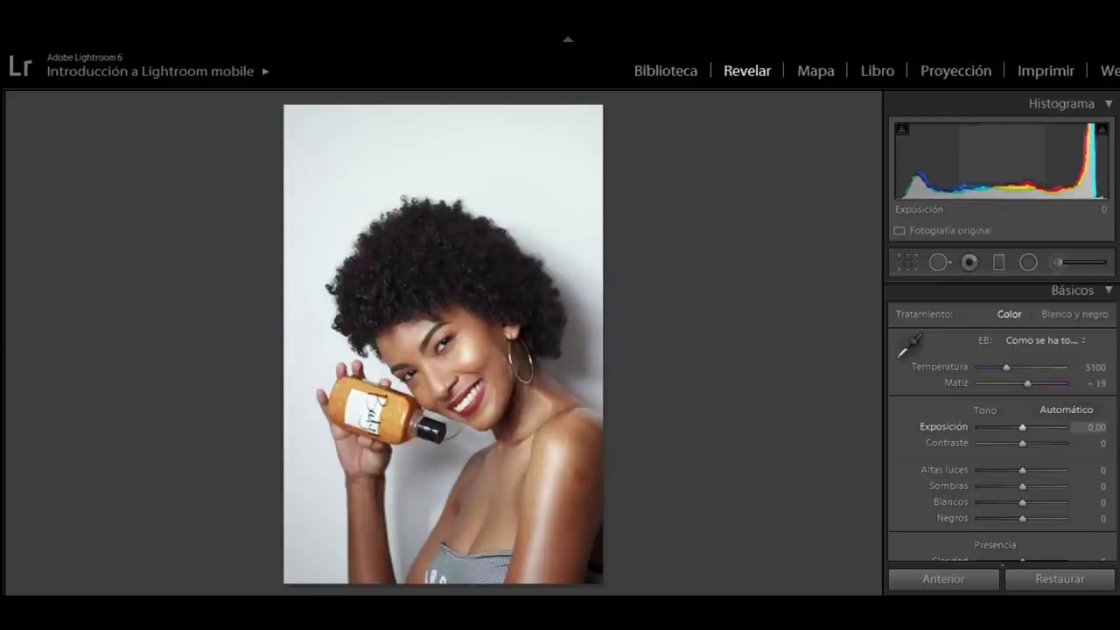
pyautogui.moveTo(1022, 427); pyautogui.dragTo(1018, 428)
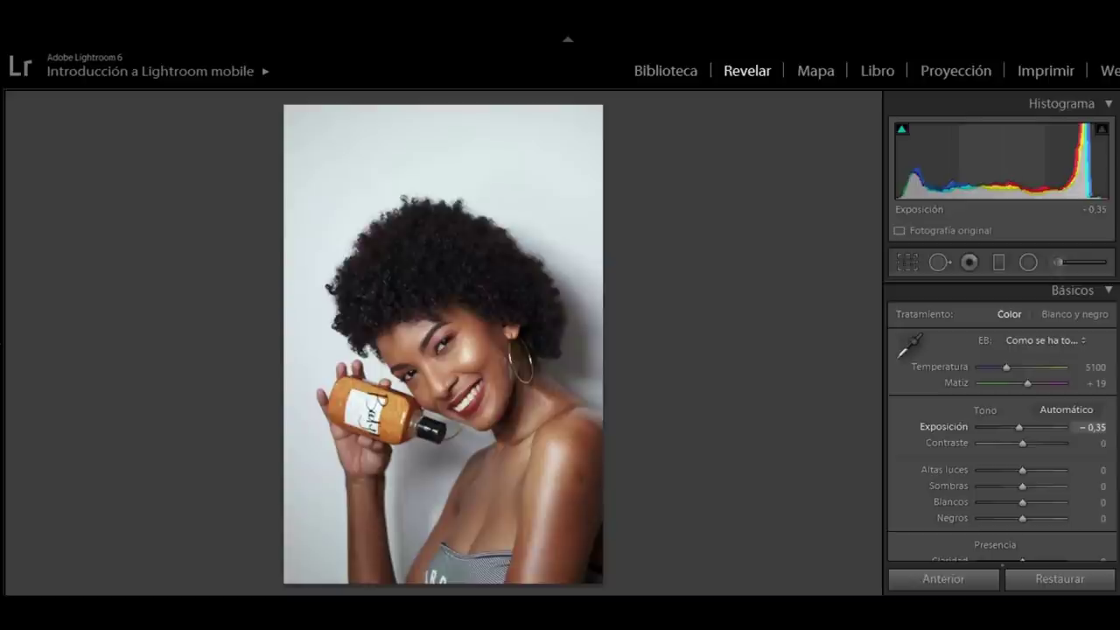
pyautogui.moveTo(1019, 427); pyautogui.dragTo(1018, 427)
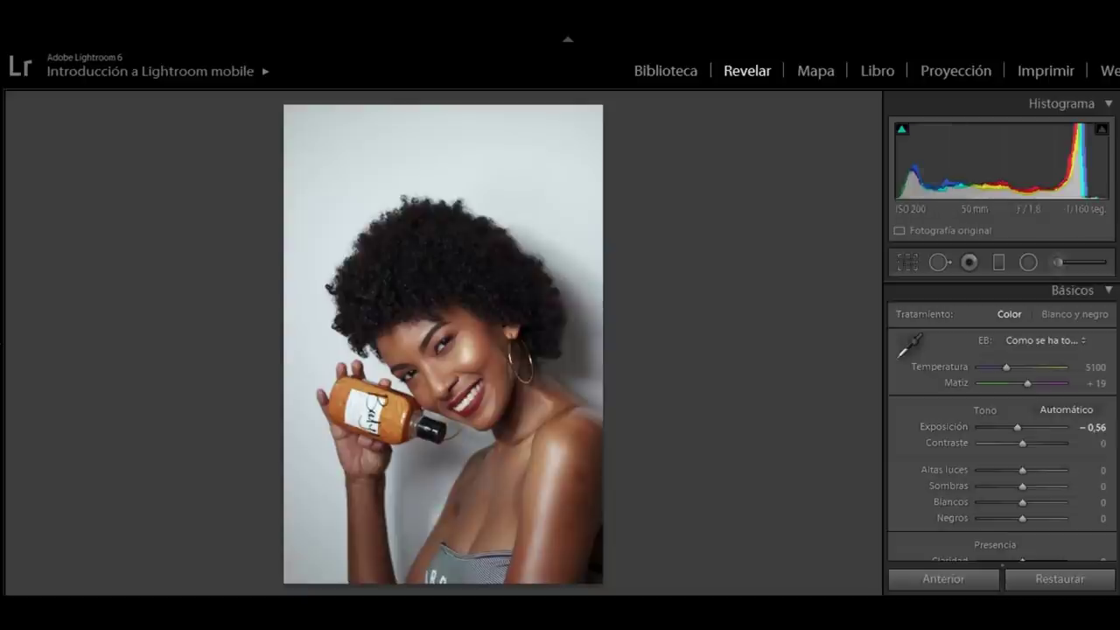
pyautogui.scroll(-3, 1002, 420)
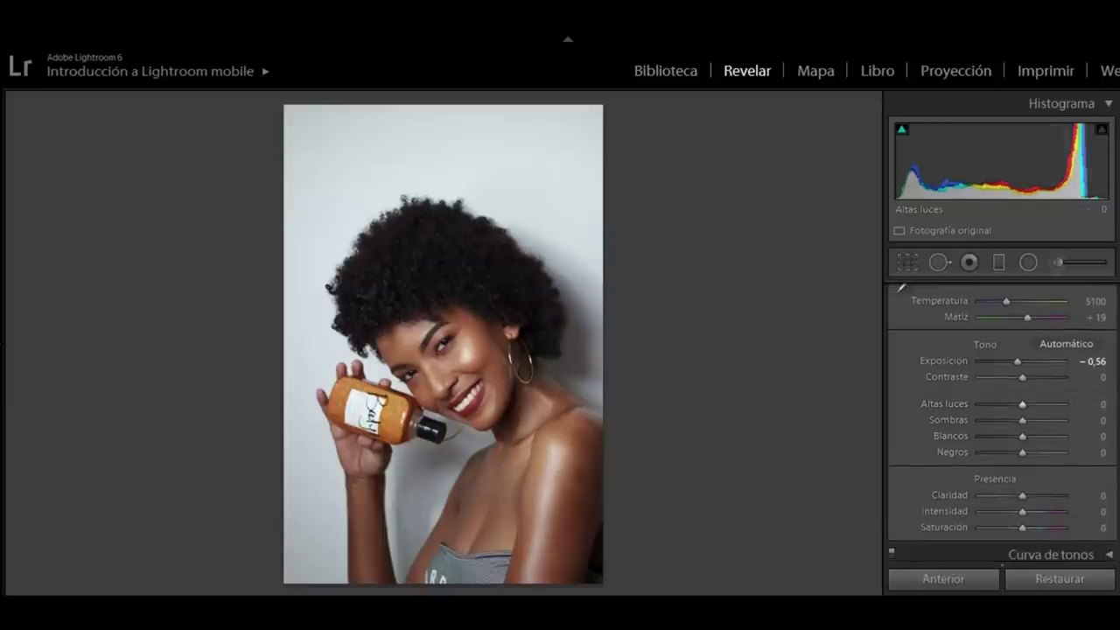
pyautogui.moveTo(1022, 404); pyautogui.dragTo(1064, 404)
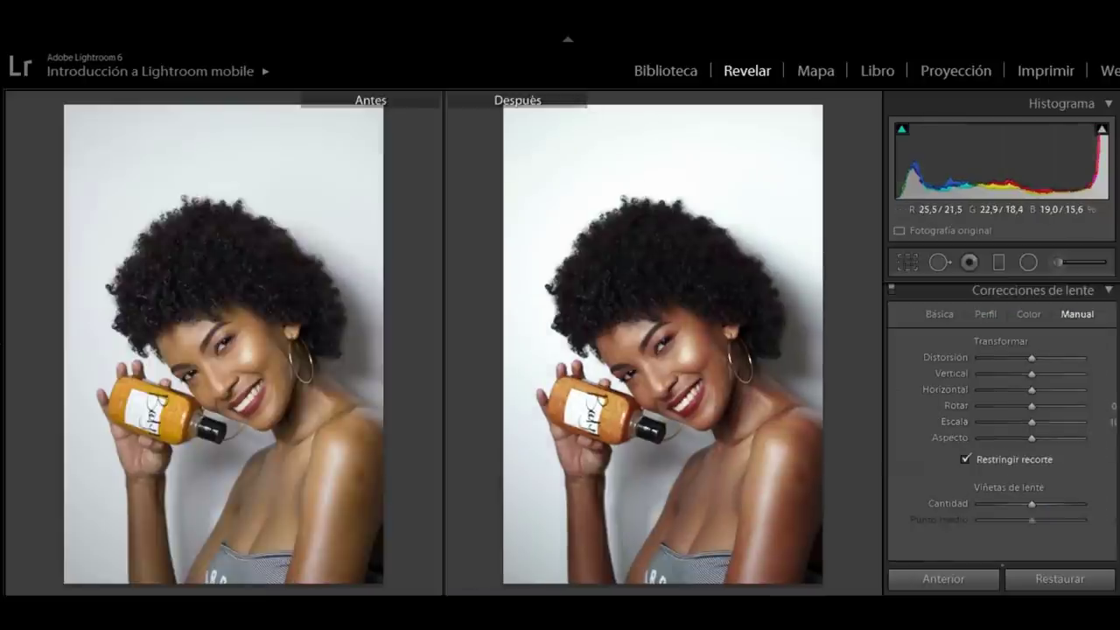
# Step: In the manual lens corrections, raise the distortion slightly and lower the vertical transform slightly, comparing with the correction off
pyautogui.click(1032, 358)
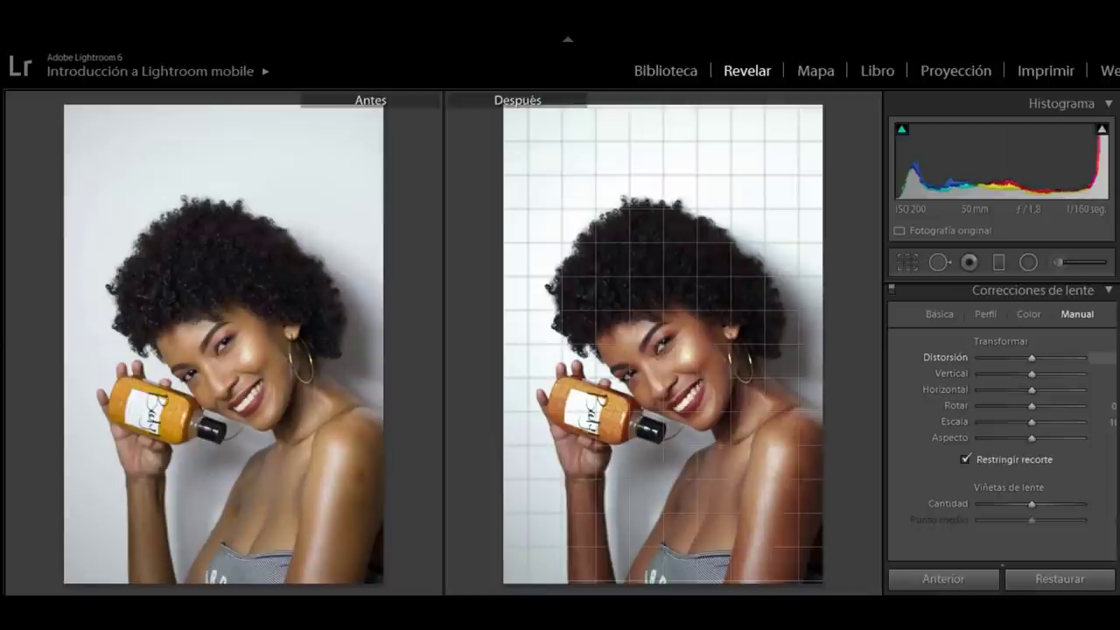
pyautogui.moveTo(1033, 357); pyautogui.dragTo(1039, 358)
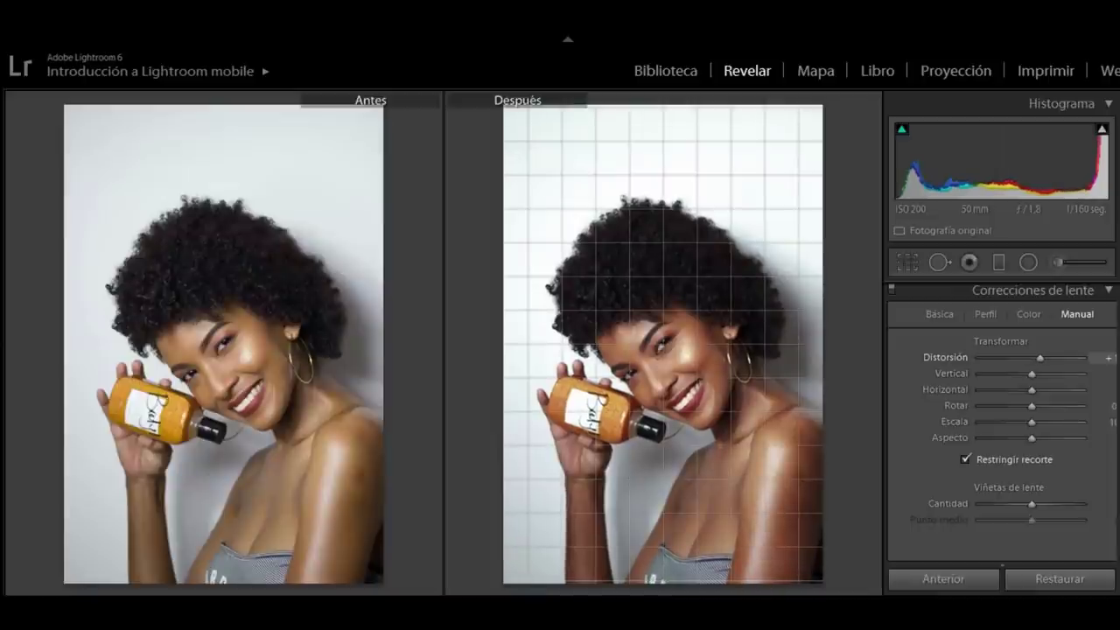
pyautogui.click(1031, 374)
pyautogui.moveTo(1030, 374); pyautogui.dragTo(1027, 373)
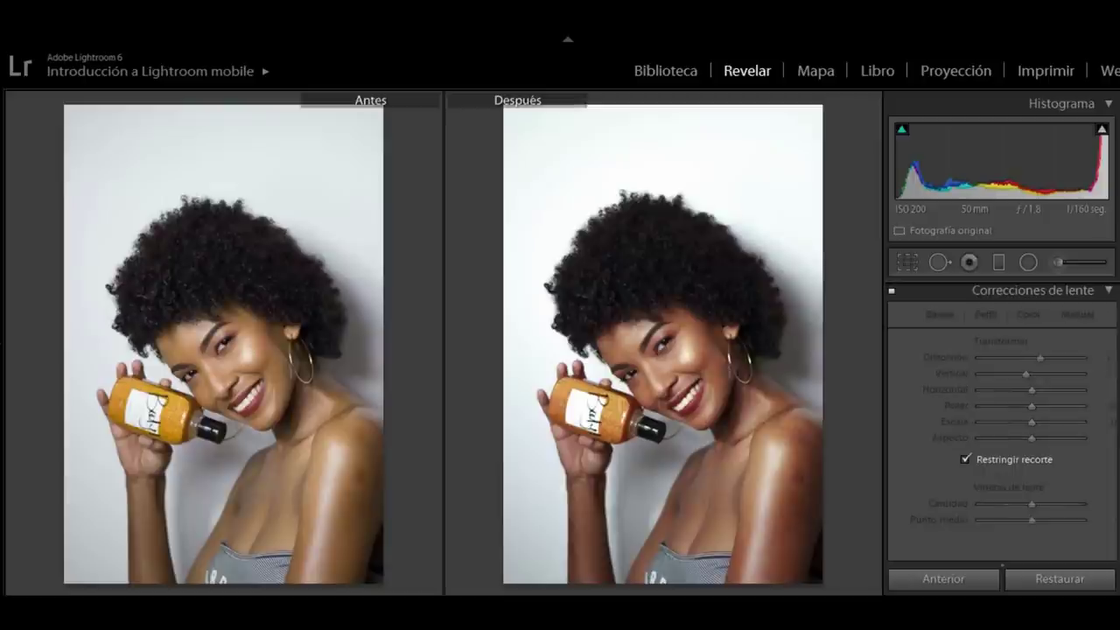
pyautogui.click(891, 289)
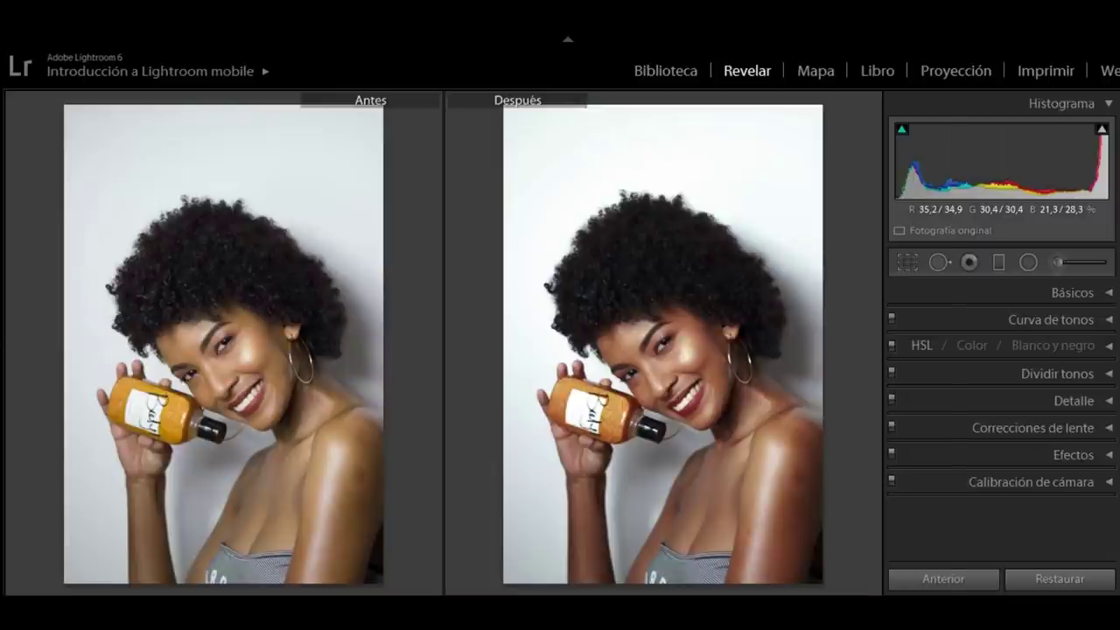
# Step: Open the adjusted portrait for editing in Adobe Photoshop CS6
pyautogui.rightClick(686, 76)
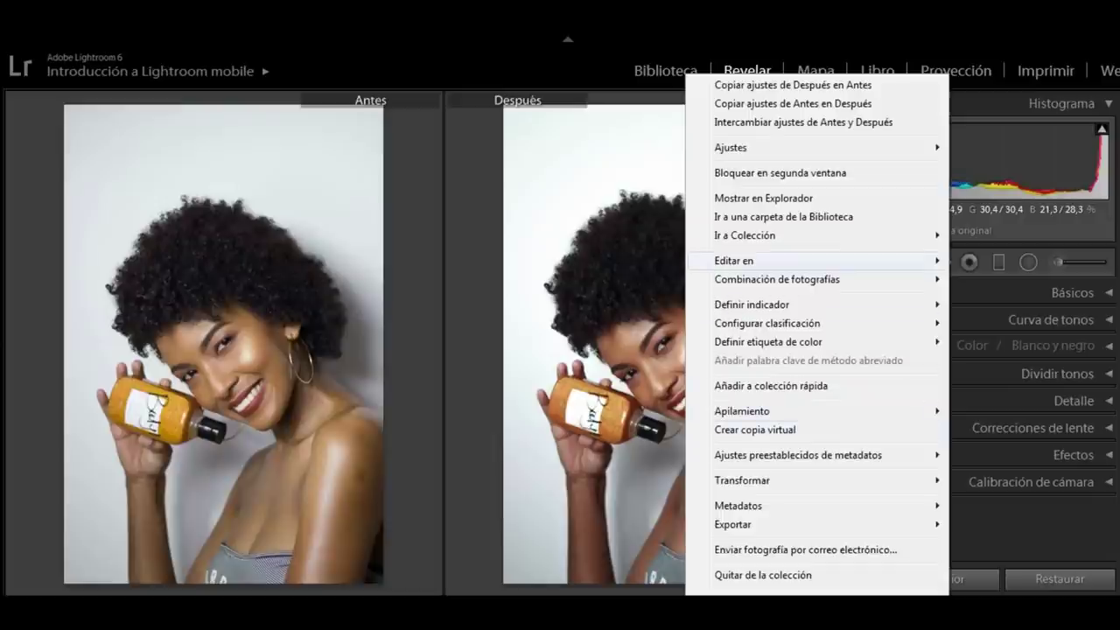
pyautogui.moveTo(787, 261)
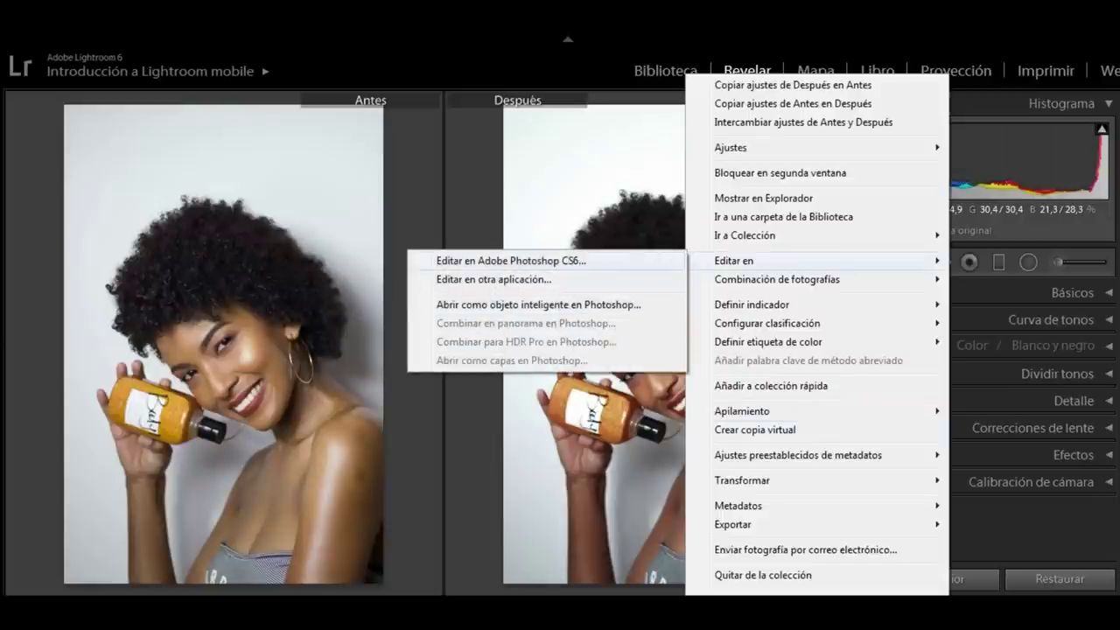
pyautogui.click(512, 261)
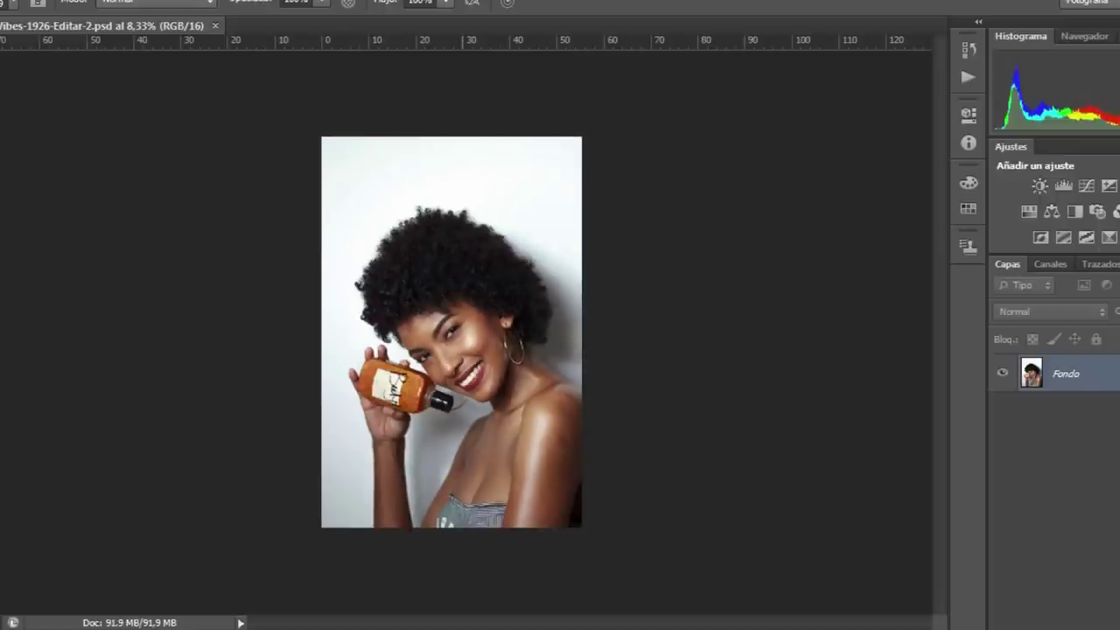
# Step: Start the frequency separation on two copies of the Fondo layer and blur the lower copy with a 6,1-pixel Gaussian blur
pyautogui.hotkey('ctrl', '+')
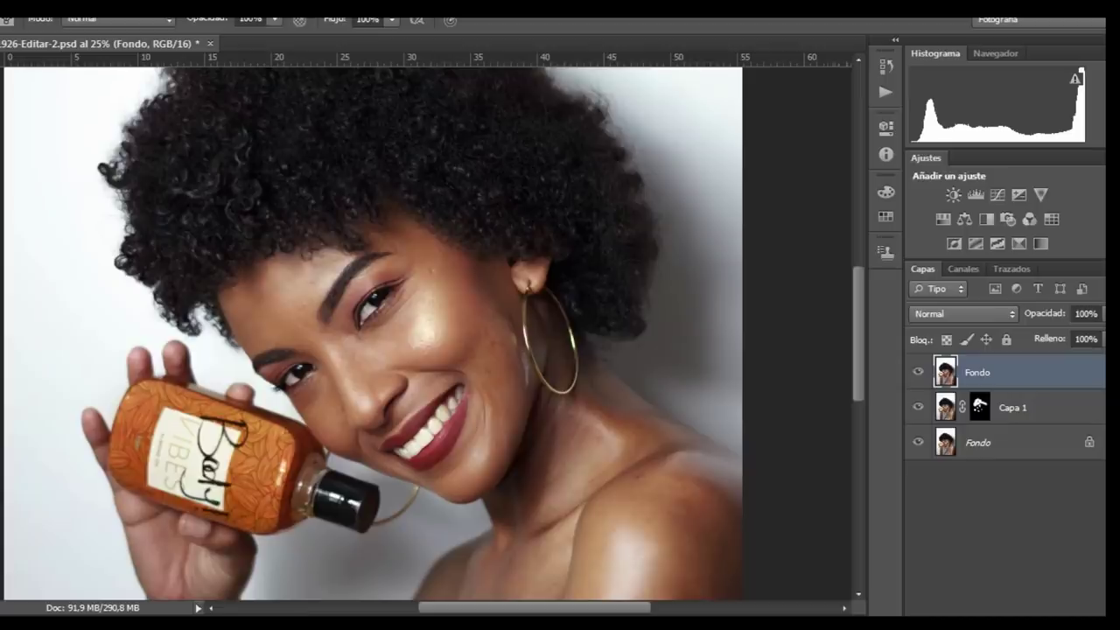
pyautogui.press('F2')
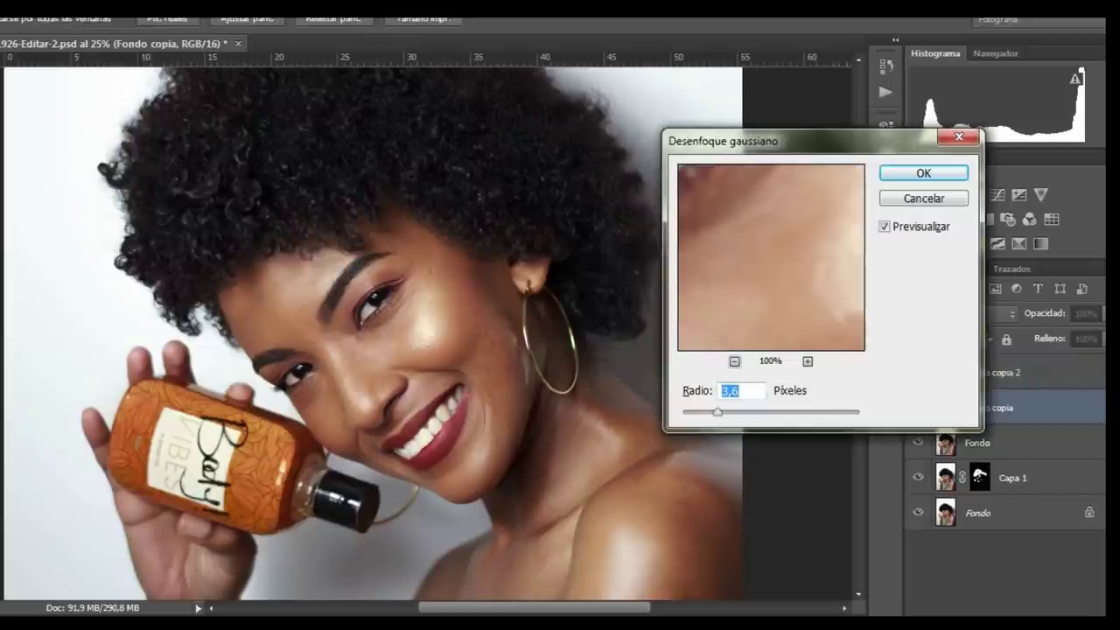
pyautogui.click(735, 361)
pyautogui.click(735, 362)
pyautogui.click(735, 362)
pyautogui.click(808, 362)
pyautogui.click(808, 361)
pyautogui.moveTo(823, 258); pyautogui.dragTo(754, 250)
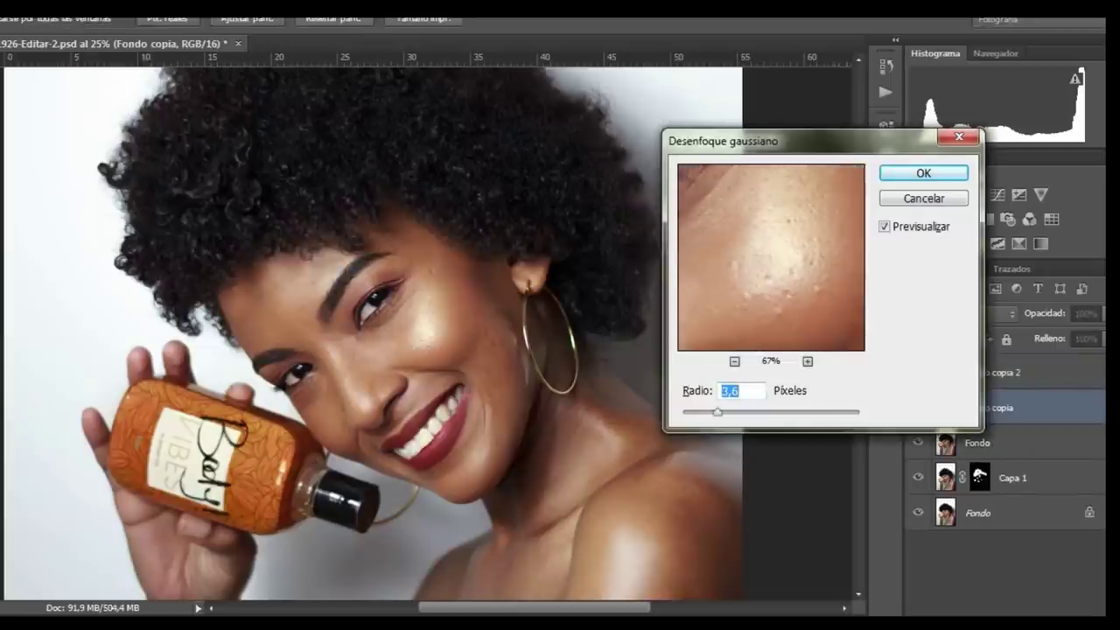
pyautogui.moveTo(717, 412); pyautogui.dragTo(721, 413)
pyautogui.press('Up')
pyautogui.press('Up')
pyautogui.press('Up')
pyautogui.press('Up')
pyautogui.press('Up')
pyautogui.press('Up')
pyautogui.press('Up')
pyautogui.press('Up')
pyautogui.press('Up')
pyautogui.press('Up')
pyautogui.press('Up')
pyautogui.press('Up')
pyautogui.press('Up')
pyautogui.press('Up')
pyautogui.press('Up')
pyautogui.press('Up')
pyautogui.press('Up')
pyautogui.press('Up')
pyautogui.press('Up')
pyautogui.press('Up')
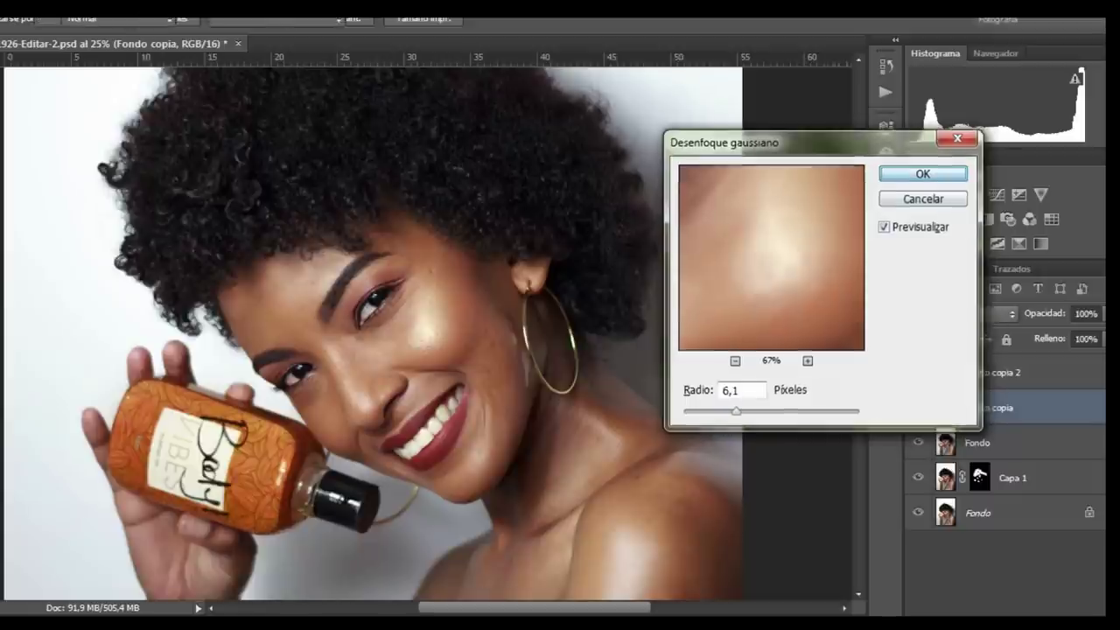
pyautogui.press('Return')
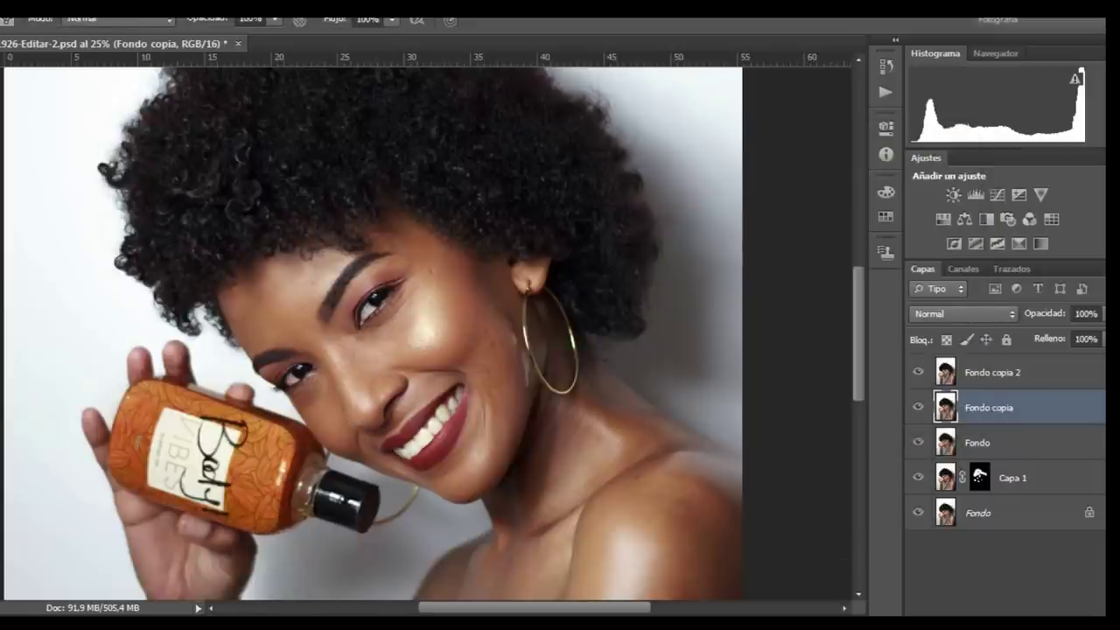
# Step: Group Fondo copia 2, as a texture layer in Luz lineal mode, with Fondo copia, and duplicate the blurred Fondo copia layer
pyautogui.click(993, 372)
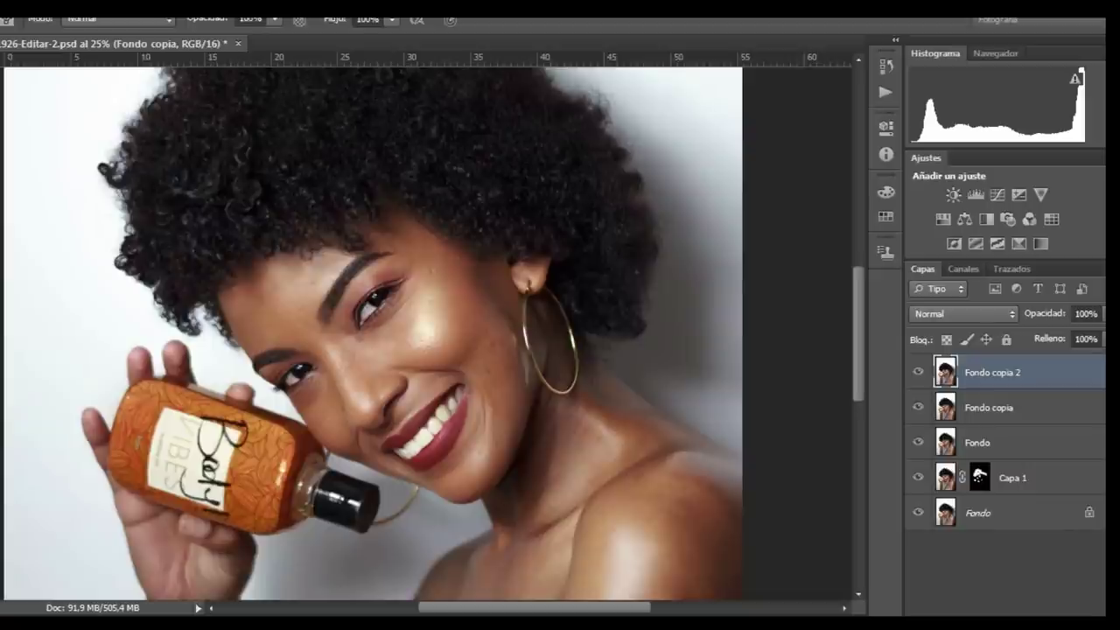
pyautogui.click(940, 365)
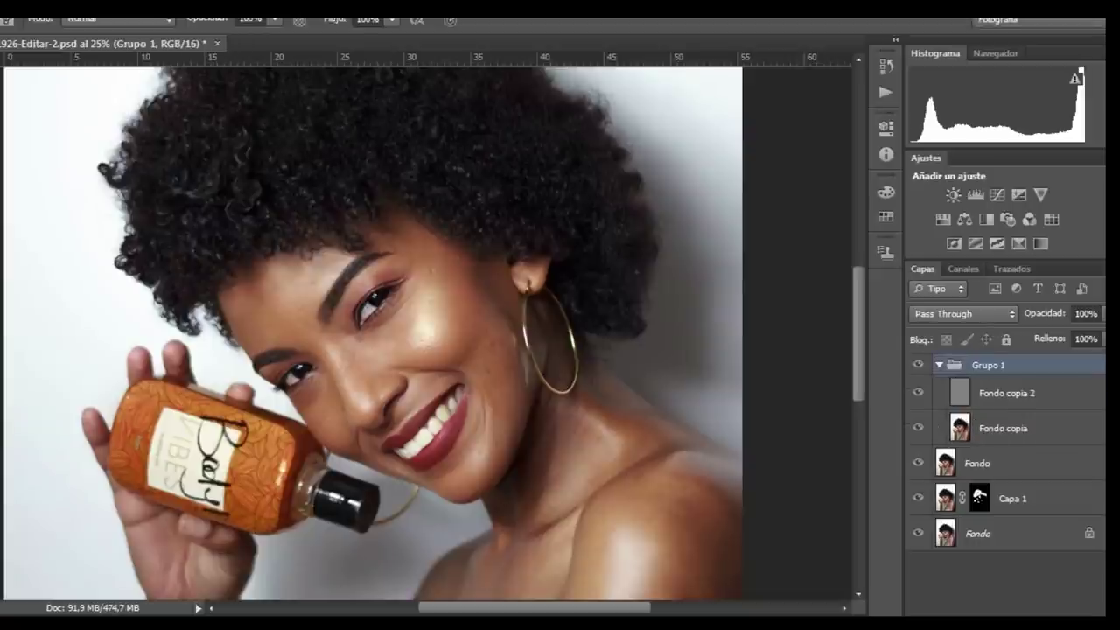
pyautogui.click(1007, 393)
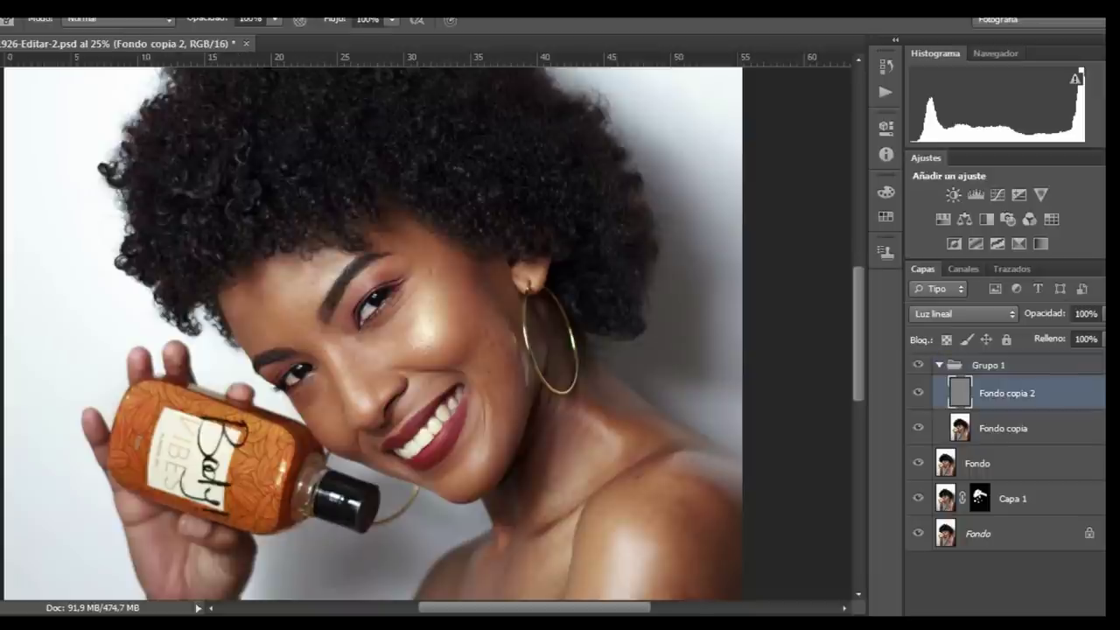
pyautogui.click(1004, 429)
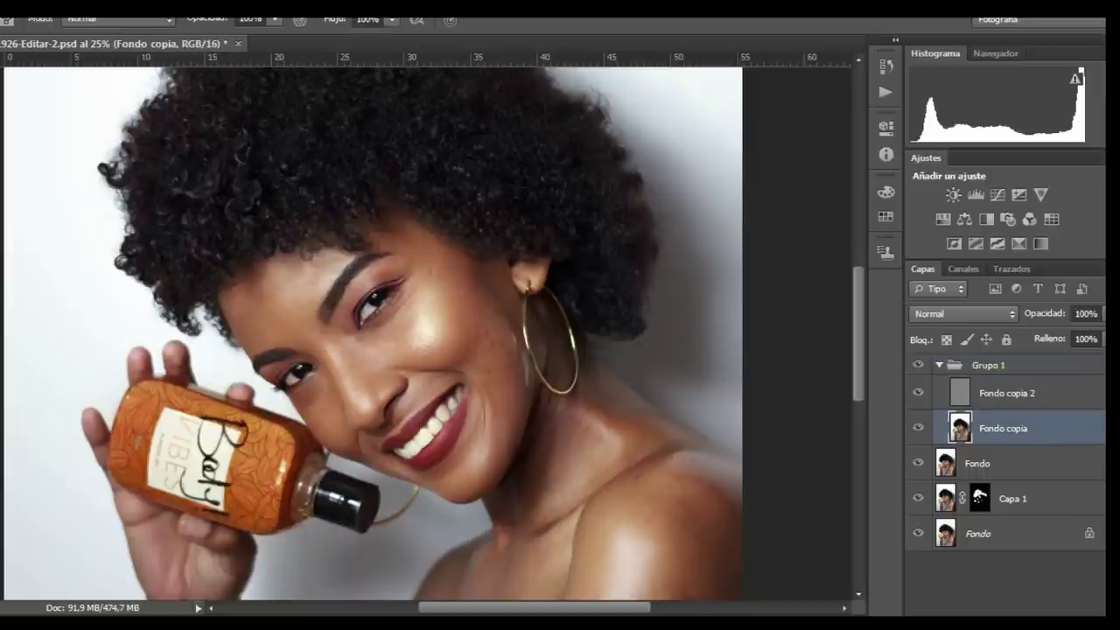
pyautogui.hotkey('ctrl', 'j')
# Step: Heal the dark spots and visible pores on the bright cheek area on the texture layer Fondo copia 2
pyautogui.hotkey('ctrl', '+')
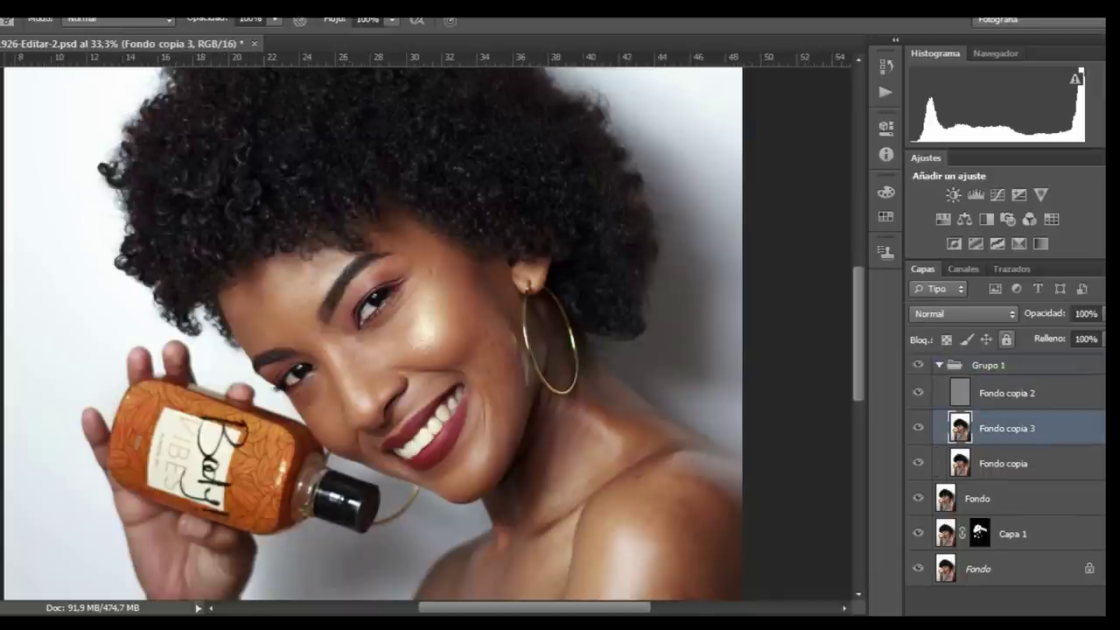
pyautogui.hotkey('ctrl', '+')
pyautogui.moveTo(525, 350); pyautogui.dragTo(436, 321)
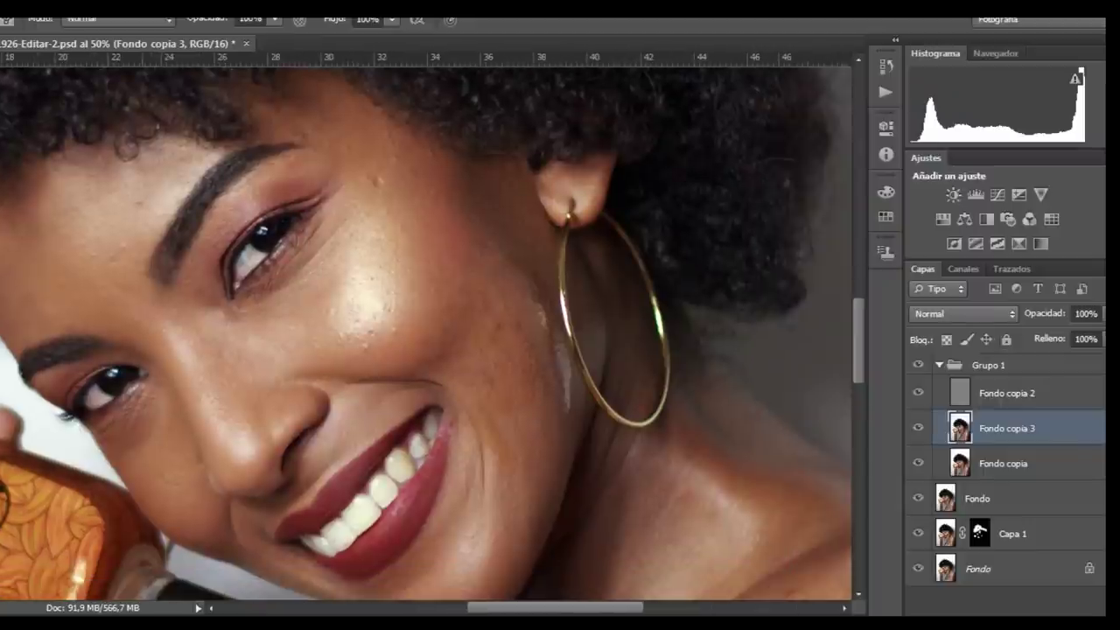
pyautogui.hotkey('ctrl', '+')
pyautogui.click(918, 393)
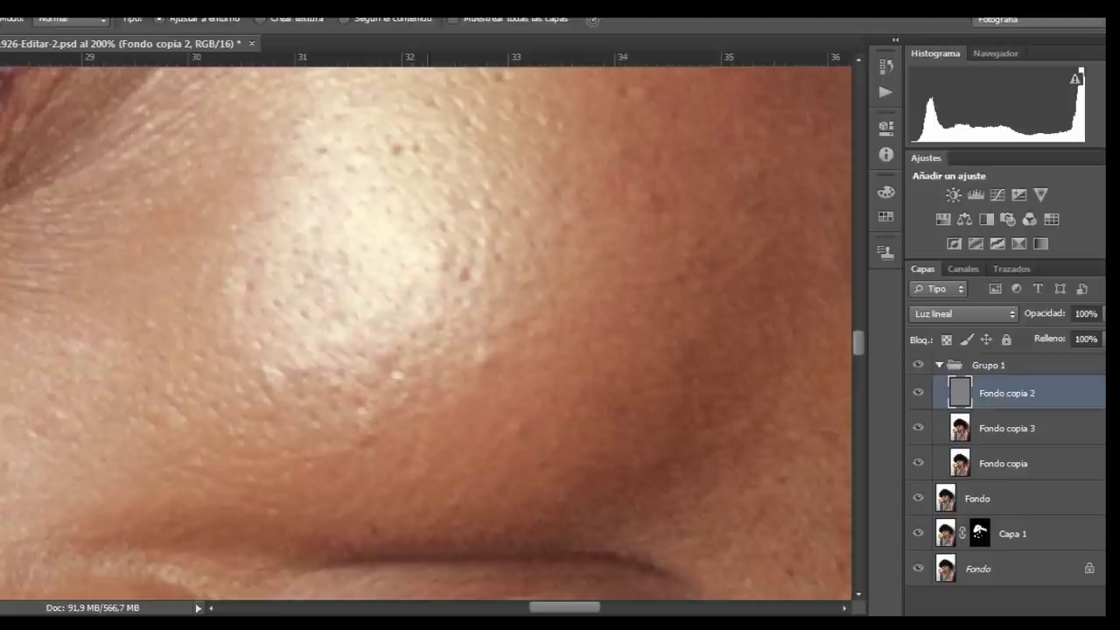
pyautogui.click(444, 264)
pyautogui.click(466, 275)
pyautogui.moveTo(445, 279); pyautogui.dragTo(443, 345)
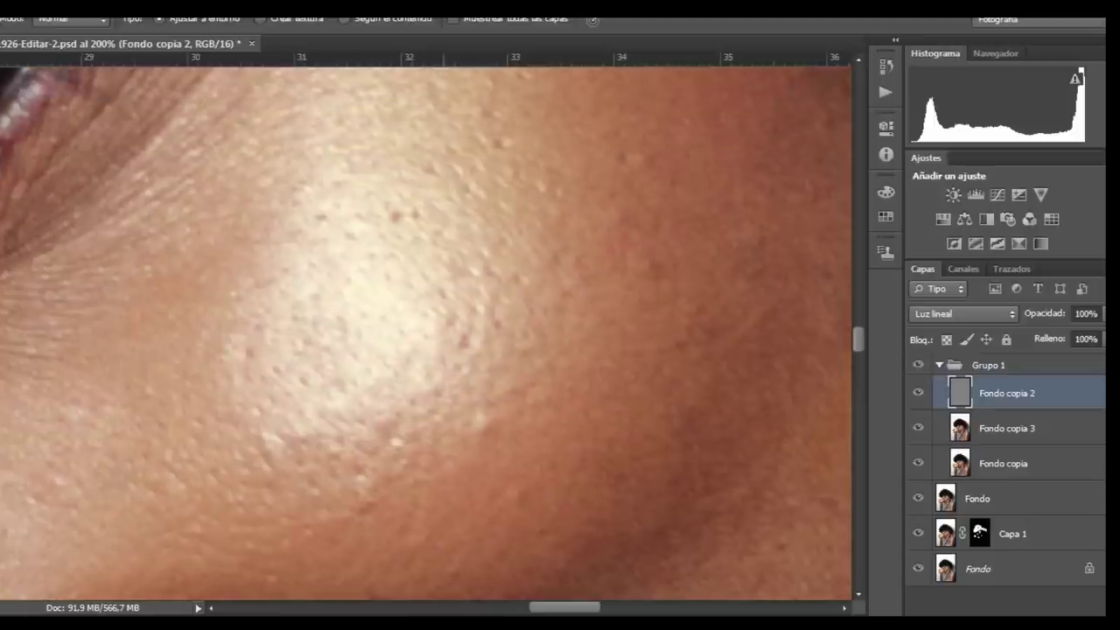
pyautogui.click(393, 214)
pyautogui.moveTo(394, 213); pyautogui.dragTo(357, 555)
pyautogui.moveTo(388, 280); pyautogui.dragTo(393, 332)
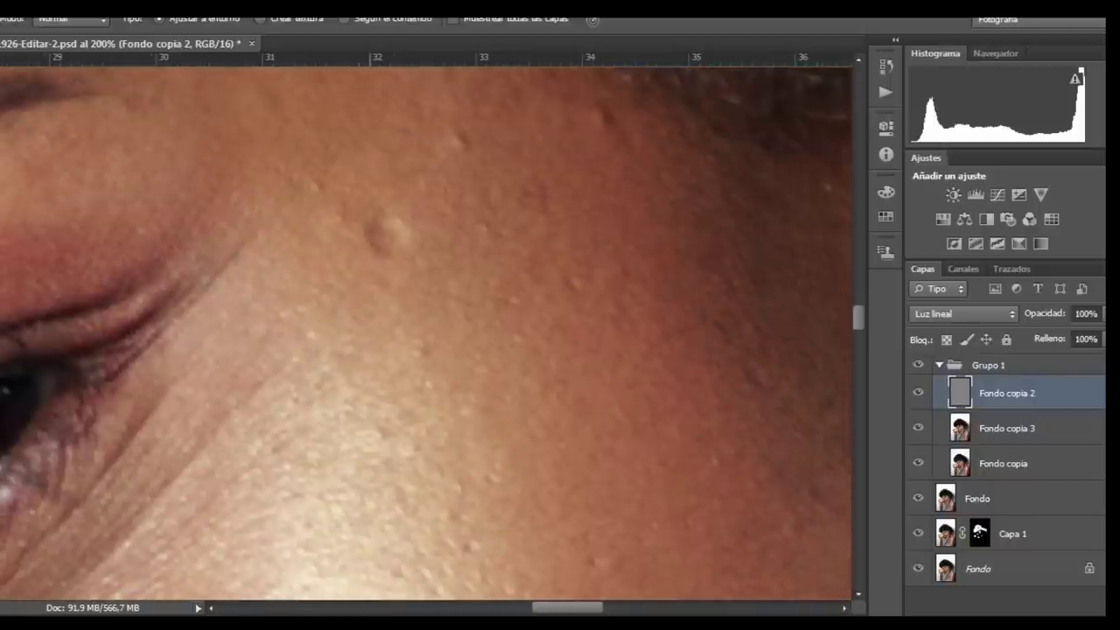
# Step: Heal the raised bump and small blemishes on the temple beside the eye on the texture layer
pyautogui.click(378, 249)
pyautogui.click(401, 224)
pyautogui.click(391, 222)
pyautogui.keyDown('alt'); pyautogui.rightClick(421, 246); pyautogui.keyUp('alt')
pyautogui.click(371, 229)
pyautogui.click(342, 225)
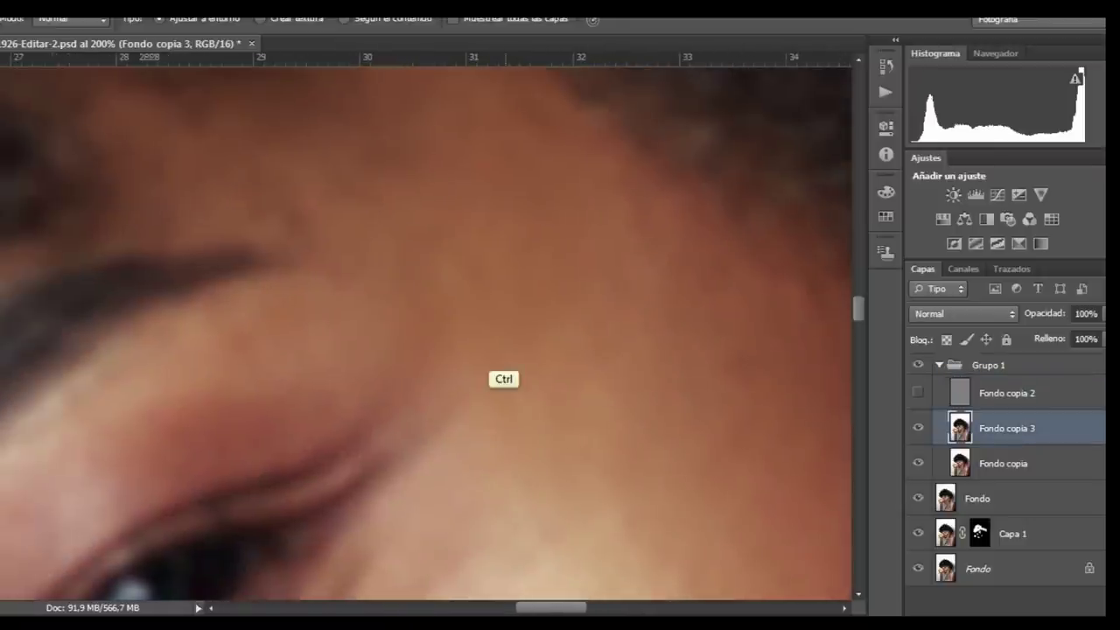
# Step: Heal the small spots between the eyebrows and on the nose bridge with the Spot Healing Brush on Fondo copia 3
pyautogui.hotkey('ctrl', '-')
pyautogui.hotkey('ctrl', '-')
pyautogui.hotkey('ctrl', '-')
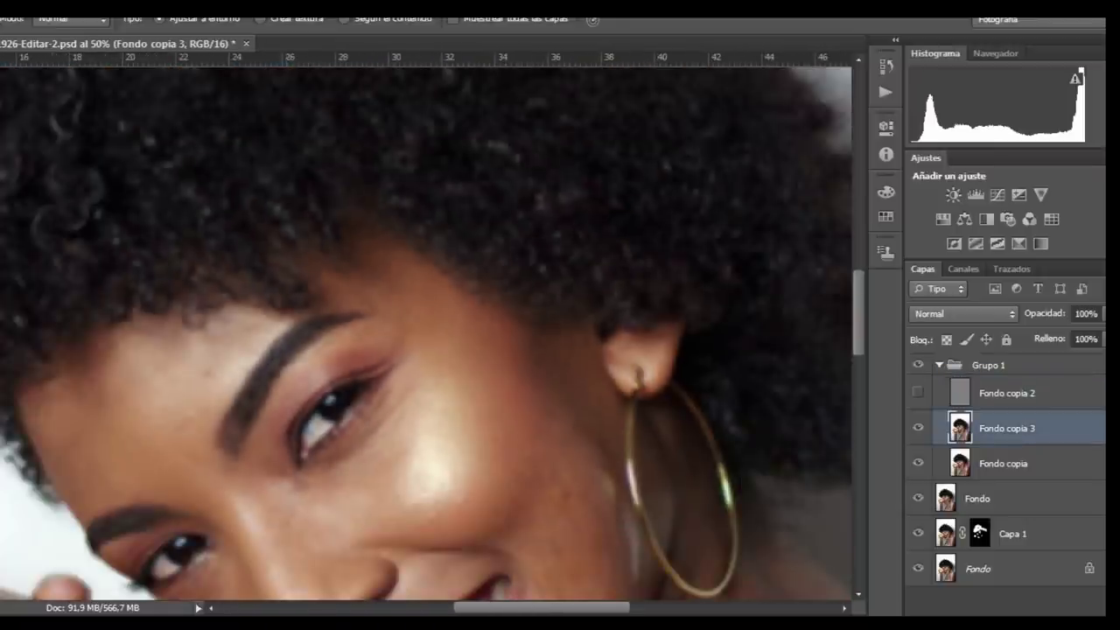
pyautogui.hotkey('ctrl', '-')
pyautogui.hotkey('ctrl', '+')
pyautogui.hotkey('ctrl', '+')
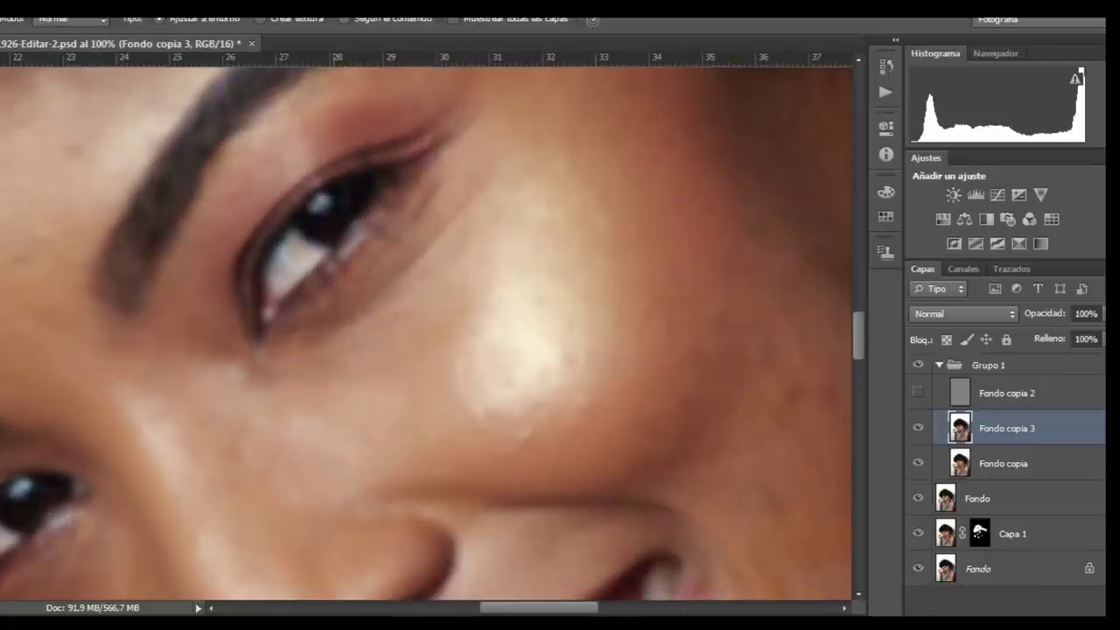
pyautogui.moveTo(324, 302); pyautogui.dragTo(566, 327)
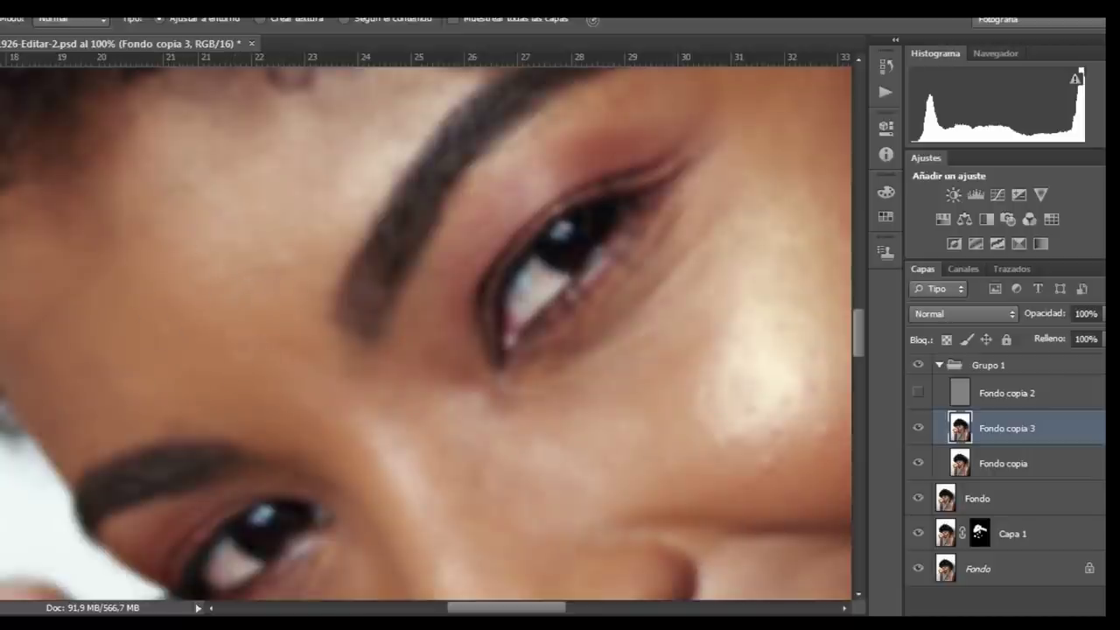
pyautogui.rightClick(0, 211)
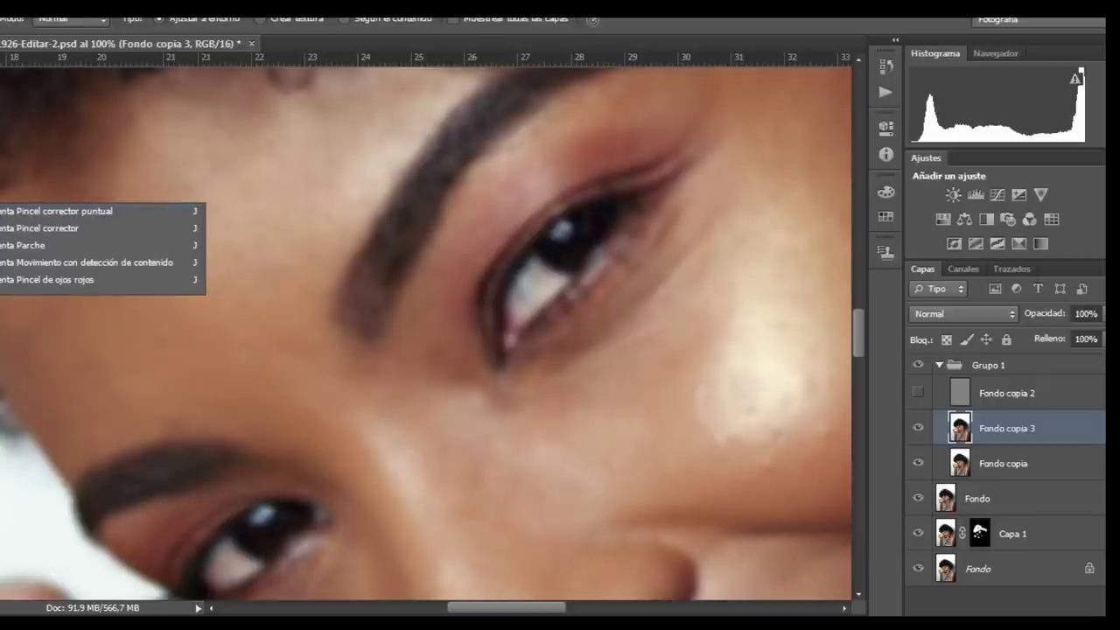
pyautogui.click(2, 211)
pyautogui.click(233, 354)
pyautogui.click(248, 319)
pyautogui.click(284, 342)
pyautogui.click(315, 357)
# Step: Heal the remaining small spots beside the nose and around the bright cheek highlight on Fondo copia 3
pyautogui.moveTo(367, 368); pyautogui.dragTo(215, 266)
pyautogui.click(340, 381)
pyautogui.moveTo(788, 372); pyautogui.dragTo(492, 332)
pyautogui.click(517, 362)
pyautogui.click(529, 342)
pyautogui.moveTo(557, 351)
pyautogui.mouseDown()
pyautogui.moveTo(518, 267)
pyautogui.moveTo(482, 287)
pyautogui.moveTo(258, 278)
pyautogui.mouseUp()
pyautogui.hotkey('ctrl', '+')
pyautogui.hotkey('ctrl', '+')
pyautogui.hotkey('ctrl', '-')
pyautogui.hotkey('ctrl', '-')
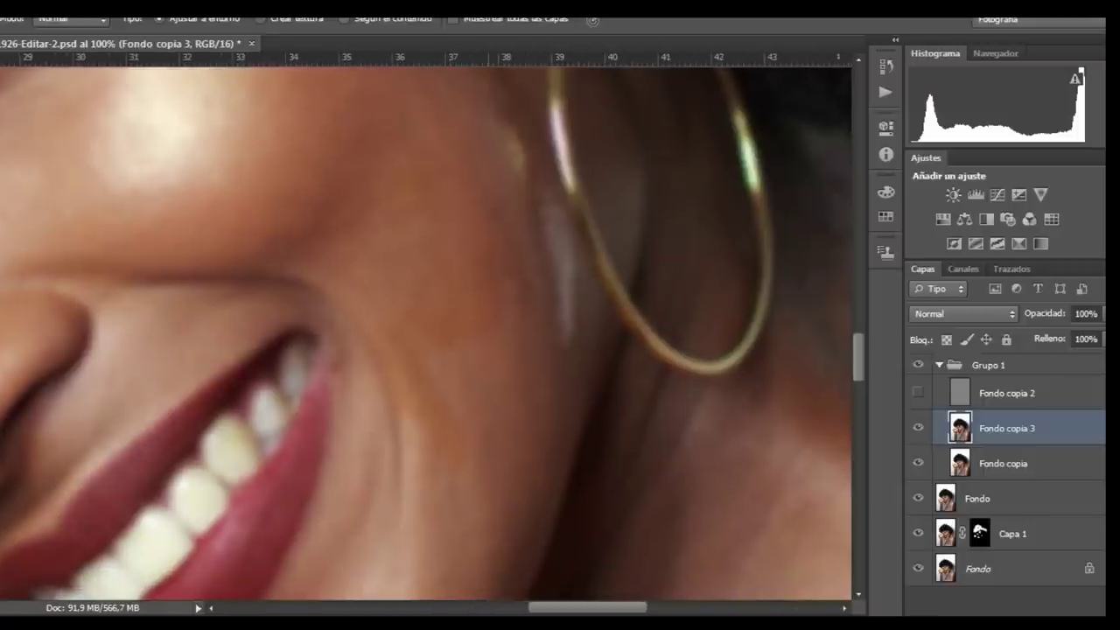
pyautogui.hotkey('ctrl', '+')
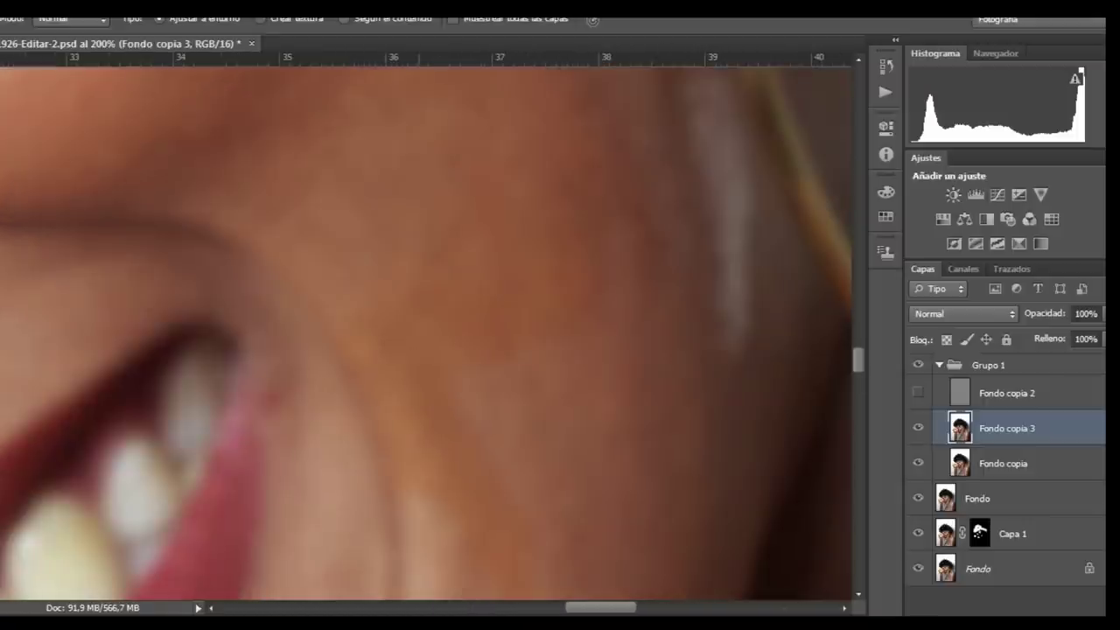
pyautogui.moveTo(504, 368); pyautogui.dragTo(435, 276)
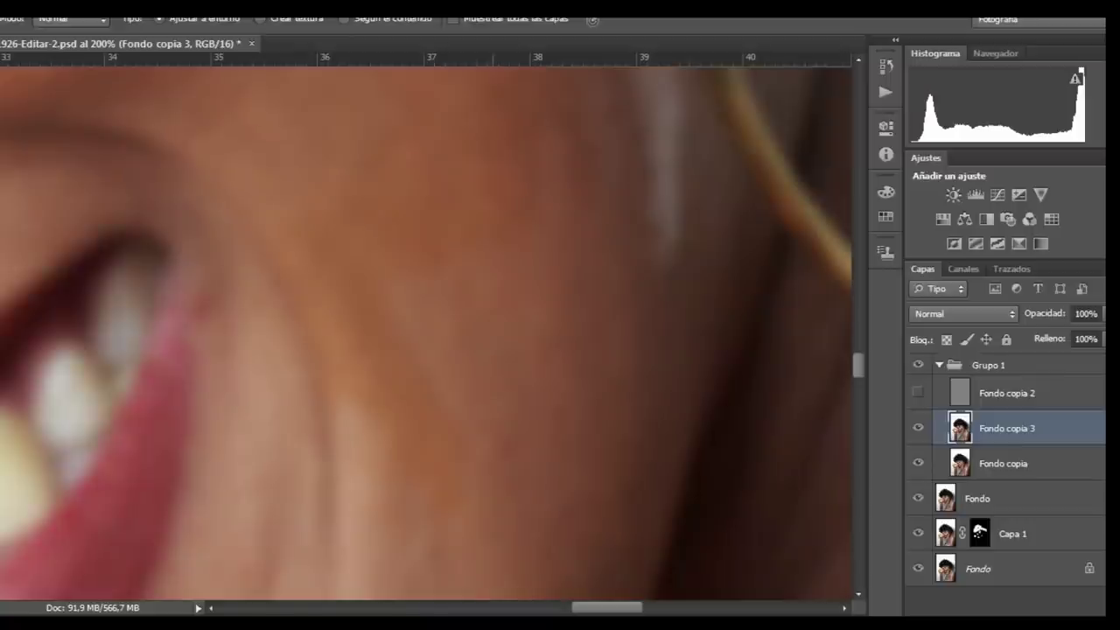
pyautogui.moveTo(493, 350); pyautogui.dragTo(477, 284)
pyautogui.press('s')
pyautogui.keyDown('alt'); pyautogui.click(470, 317); pyautogui.keyUp('alt')
pyautogui.moveTo(448, 372); pyautogui.dragTo(448, 364)
pyautogui.keyDown('alt'); pyautogui.click(475, 322); pyautogui.keyUp('alt')
pyautogui.click(435, 420)
pyautogui.hotkey('ctrl', 'alt', 'z')
pyautogui.hotkey('ctrl', 'alt', 'z')
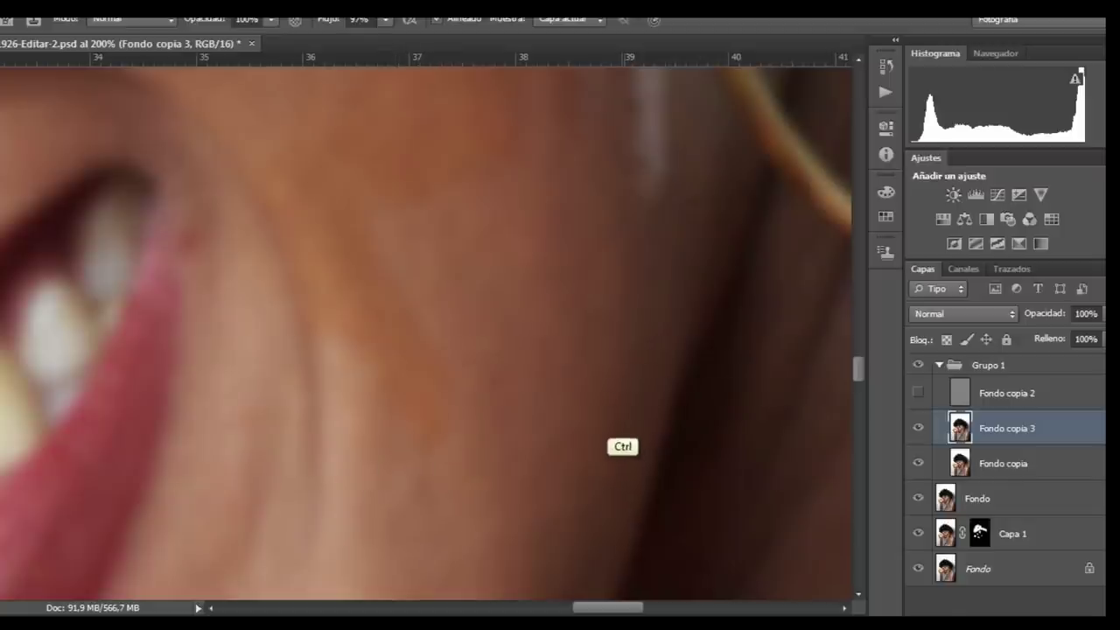
# Step: Duplicate Fondo copia 3 and clone nearby skin over the orange patch beside the smile line at 40% opacity
pyautogui.hotkey('ctrl', 'j')
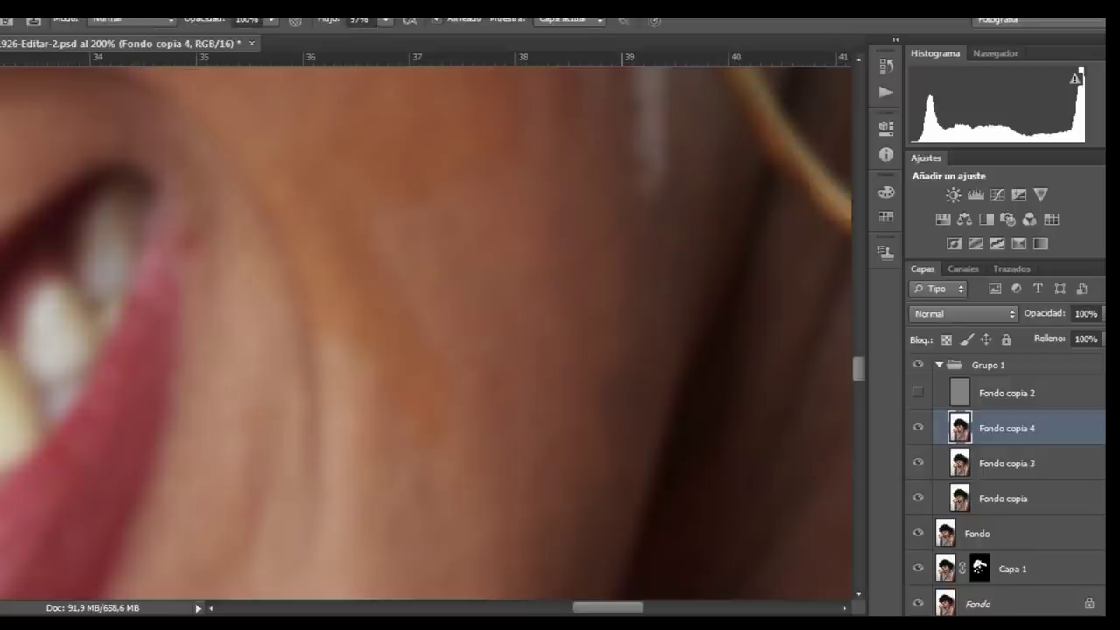
pyautogui.press('4')
pyautogui.keyDown('alt'); pyautogui.click(470, 320); pyautogui.keyUp('alt')
pyautogui.click(426, 409)
pyautogui.keyDown('alt'); pyautogui.click(399, 488); pyautogui.keyUp('alt')
pyautogui.moveTo(442, 232)
pyautogui.mouseDown()
pyautogui.moveTo(453, 363)
pyautogui.moveTo(500, 328)
pyautogui.moveTo(513, 299)
pyautogui.mouseUp()
pyautogui.keyDown('alt'); pyautogui.click(465, 367); pyautogui.keyUp('alt')
# Step: Clone smooth skin over the rest of the orange patch on the cheek and along the fold beside the mouth
pyautogui.moveTo(350, 219); pyautogui.dragTo(385, 289)
pyautogui.keyDown('alt'); pyautogui.click(378, 284); pyautogui.keyUp('alt')
pyautogui.keyDown('alt'); pyautogui.click(471, 439); pyautogui.keyUp('alt')
pyautogui.moveTo(477, 429); pyautogui.dragTo(477, 284)
pyautogui.keyDown('alt'); pyautogui.click(398, 502); pyautogui.keyUp('alt')
pyautogui.click(412, 421)
pyautogui.moveTo(402, 350); pyautogui.dragTo(415, 461)
# Step: Paint sampled skin tones over the orange edge of the smile fold with the Brush at 37% opacity and 61% flow
pyautogui.press('b')
pyautogui.press('3')
pyautogui.press('7')
pyautogui.hotkey('shift', '7')
pyautogui.hotkey('shift', '5')
pyautogui.hotkey('shift', '6')
pyautogui.hotkey('shift', '1')
pyautogui.keyDown('alt'); pyautogui.click(438, 343); pyautogui.keyUp('alt')
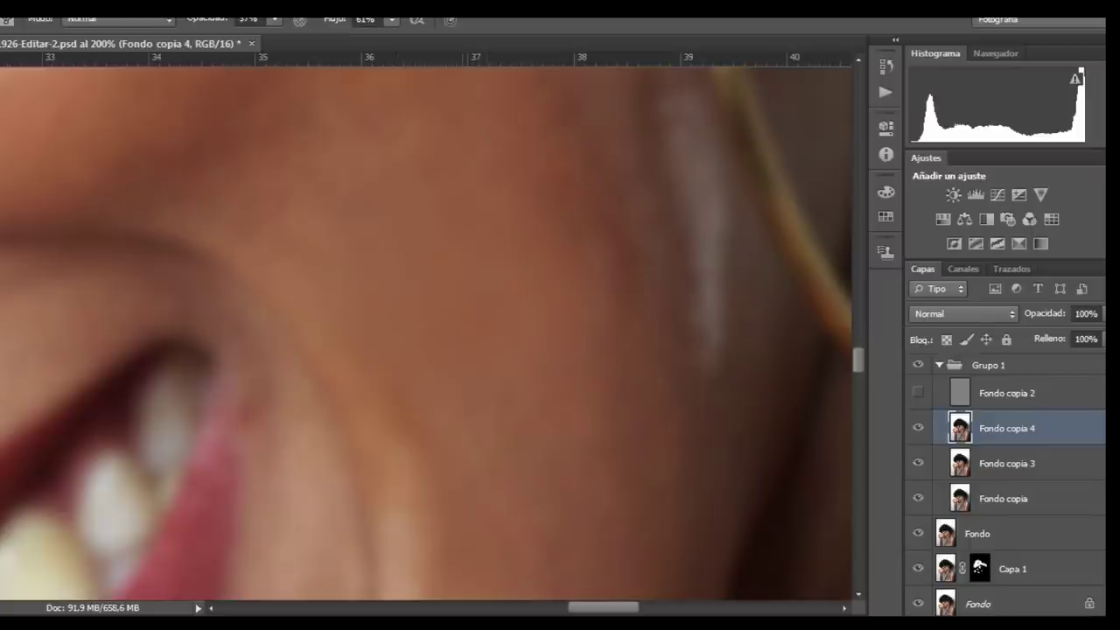
pyautogui.moveTo(411, 525); pyautogui.dragTo(420, 413)
pyautogui.keyDown('alt'); pyautogui.click(404, 468); pyautogui.keyUp('alt')
pyautogui.keyDown('alt'); pyautogui.click(394, 400); pyautogui.keyUp('alt')
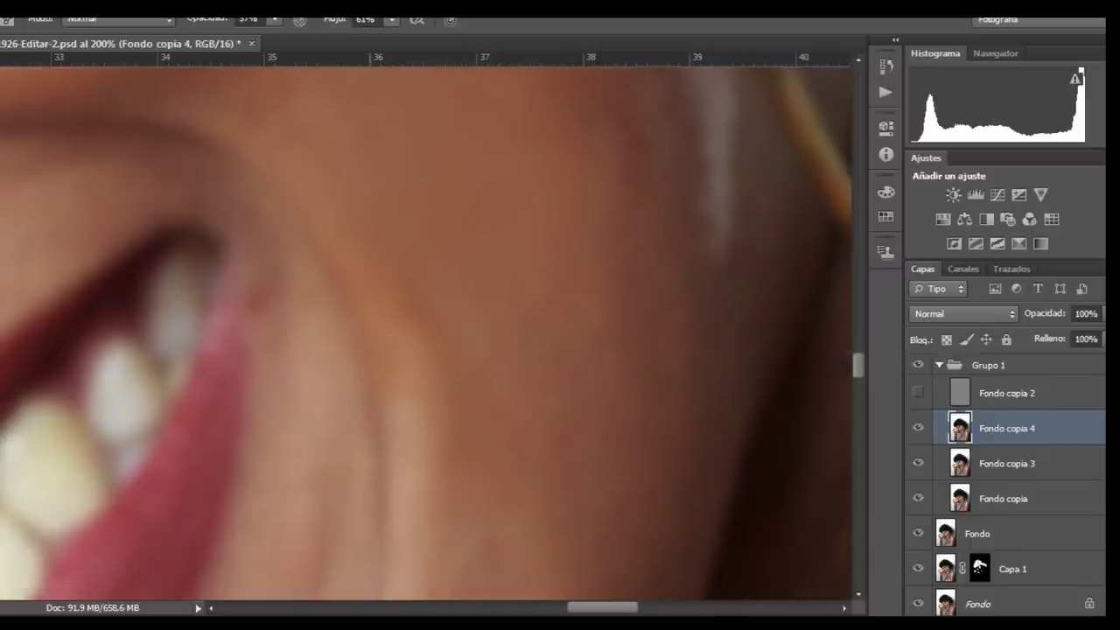
pyautogui.moveTo(391, 328); pyautogui.dragTo(362, 287)
pyautogui.keyDown('alt'); pyautogui.click(438, 413); pyautogui.keyUp('alt')
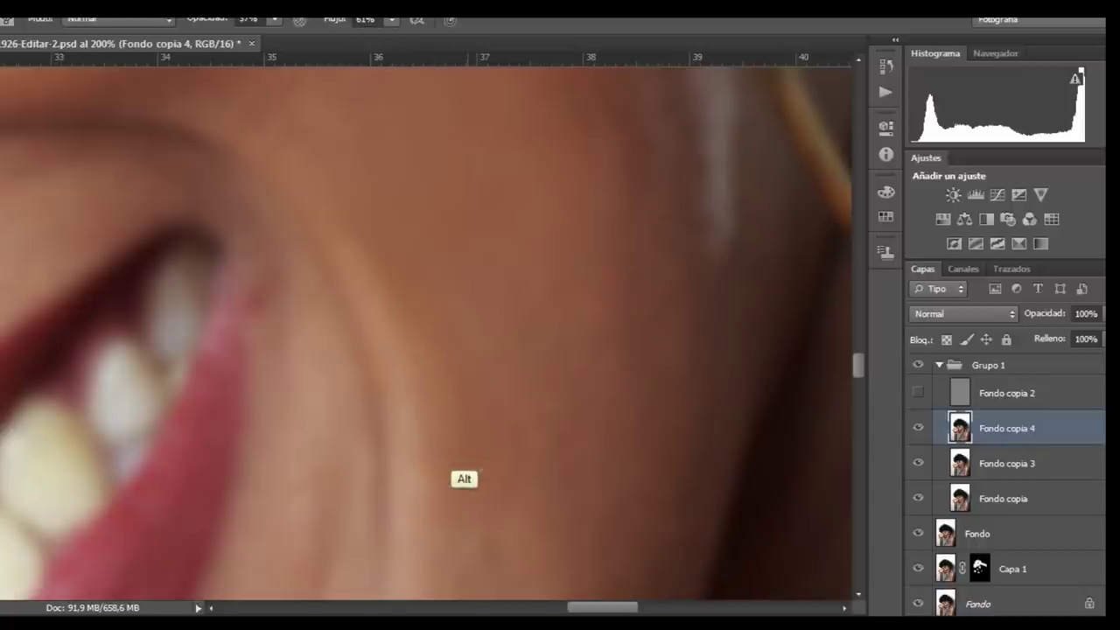
# Step: Lasso patches of the cheek beside the smile fold and blur each one to even out the skin tone
pyautogui.press('l')
pyautogui.moveTo(427, 474); pyautogui.dragTo(435, 476)
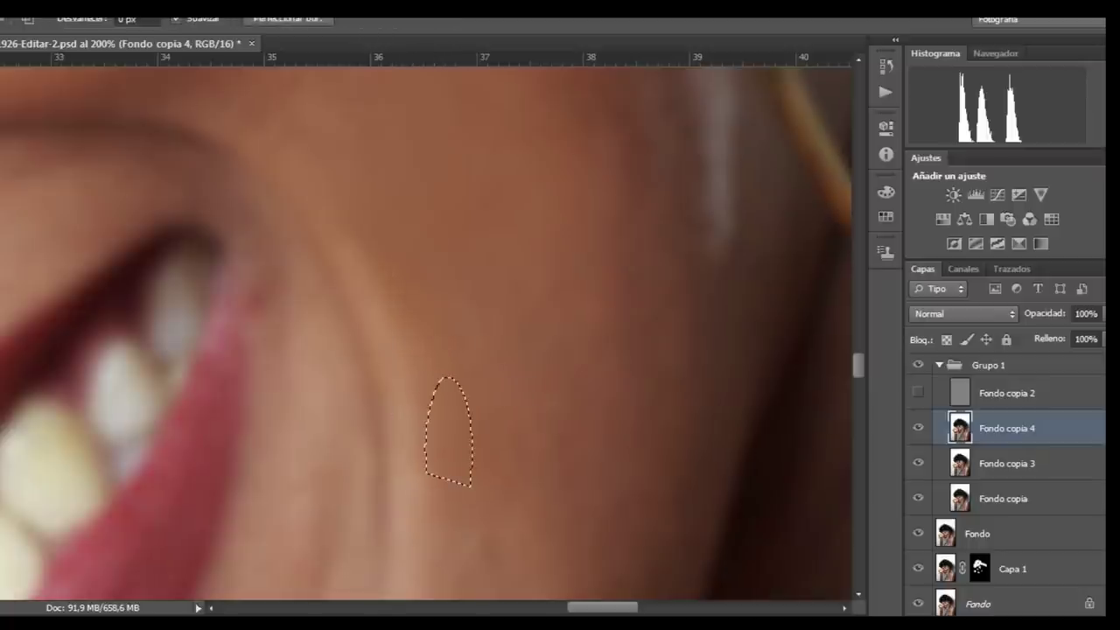
pyautogui.press('F2')
pyautogui.moveTo(461, 540)
pyautogui.mouseDown()
pyautogui.moveTo(490, 445)
pyautogui.moveTo(518, 557)
pyautogui.mouseUp()
pyautogui.moveTo(428, 329); pyautogui.dragTo(513, 391)
pyautogui.moveTo(466, 429)
pyautogui.mouseDown()
pyautogui.moveTo(523, 377)
pyautogui.moveTo(527, 433)
pyautogui.mouseUp()
pyautogui.moveTo(490, 385); pyautogui.dragTo(515, 474)
pyautogui.moveTo(410, 406)
pyautogui.mouseDown()
pyautogui.moveTo(388, 338)
pyautogui.moveTo(464, 408)
pyautogui.mouseUp()
pyautogui.moveTo(439, 471); pyautogui.dragTo(479, 474)
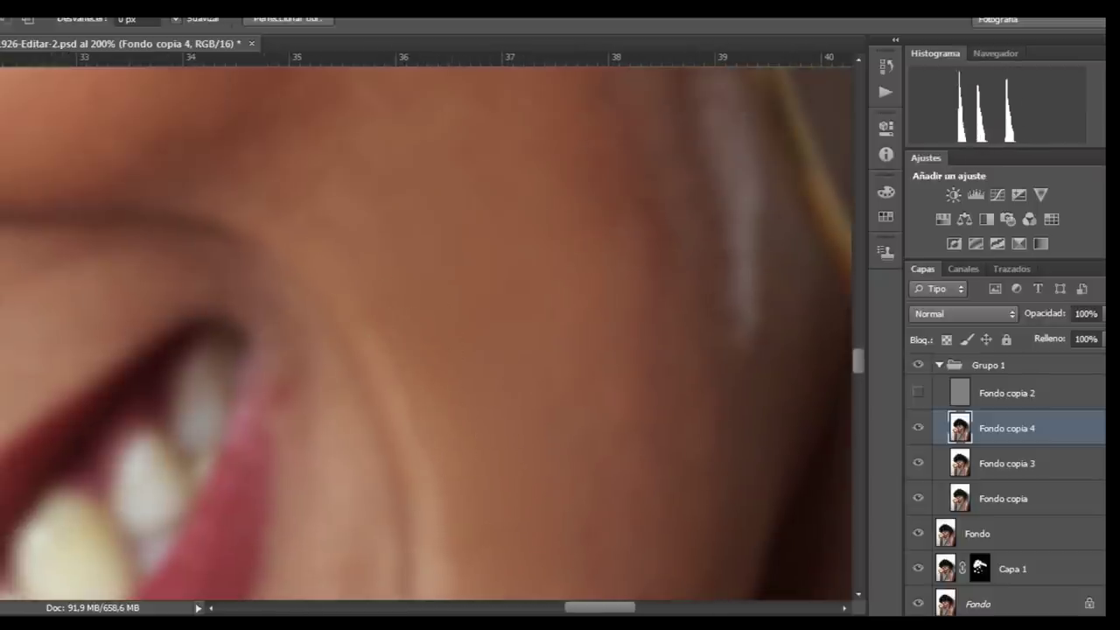
# Step: Clear the selection, turn the texture layer Fondo copia 2 back on and compare the portrait with and without Fondo copia 4
pyautogui.hotkey('ctrl', 'd')
pyautogui.click(918, 392)
pyautogui.hotkey('ctrl', '-')
pyautogui.hotkey('ctrl', '-')
pyautogui.hotkey('ctrl', '-')
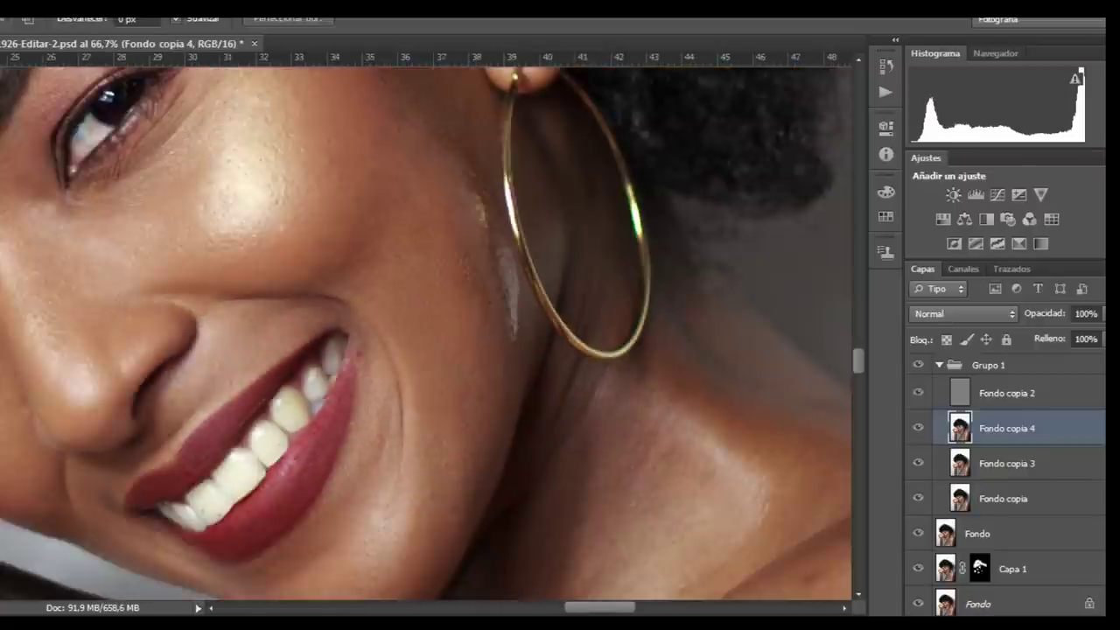
pyautogui.hotkey('ctrl', '-')
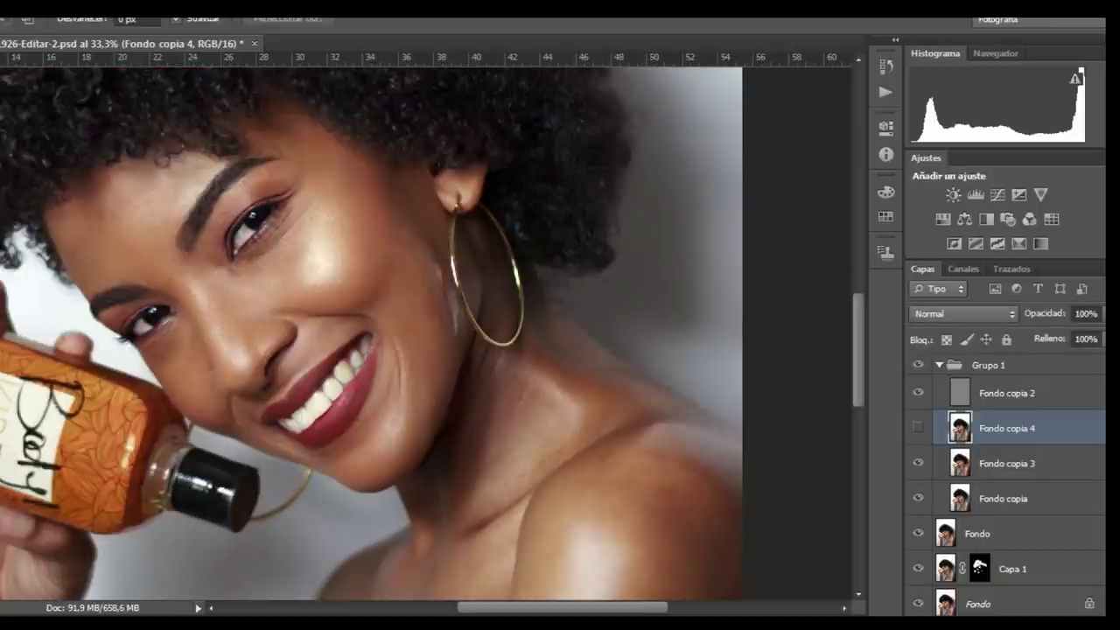
pyautogui.click(918, 428)
# Step: Heal the dark blemish on the upper arm with the Spot Healing Brush on Fondo copia 4
pyautogui.hotkey('ctrl', '+')
pyautogui.hotkey('ctrl', '+')
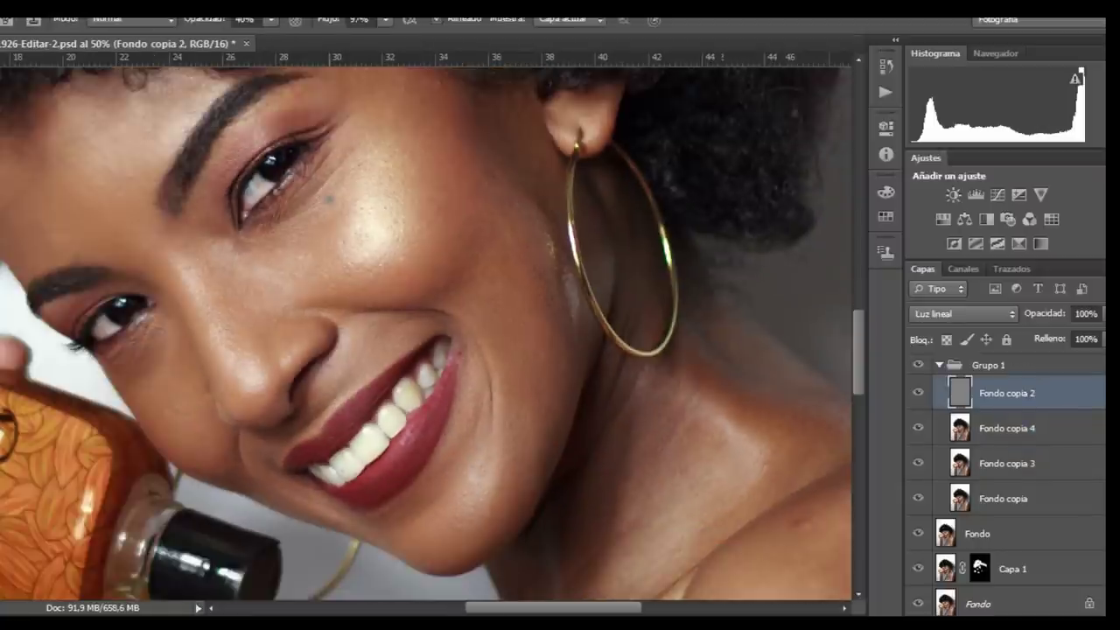
pyautogui.moveTo(560, 403); pyautogui.dragTo(311, 215)
pyautogui.hotkey('ctrl', '+')
pyautogui.moveTo(542, 490); pyautogui.dragTo(272, 183)
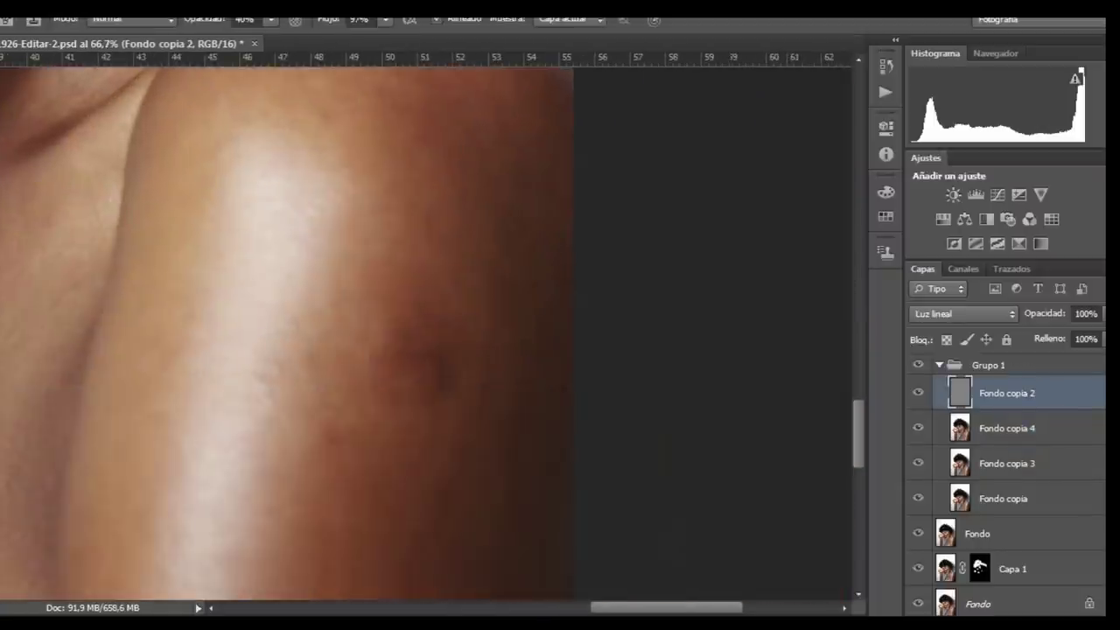
pyautogui.click(1007, 428)
pyautogui.press('j')
pyautogui.keyDown('alt'); pyautogui.rightClick(450, 393); pyautogui.keyUp('alt')
pyautogui.click(436, 382)
pyautogui.click(420, 408)
pyautogui.click(421, 420)
# Step: Heal the texture of the same upper arm blemish and the marks around it on Fondo copia 2
pyautogui.click(1006, 393)
pyautogui.moveTo(434, 382)
pyautogui.mouseDown()
pyautogui.moveTo(430, 356)
pyautogui.moveTo(380, 352)
pyautogui.mouseUp()
pyautogui.click(399, 404)
pyautogui.moveTo(428, 409); pyautogui.dragTo(447, 409)
pyautogui.click(419, 316)
# Step: Hide the texture layer and clone neighbouring skin over the dark arm patch on Fondo copia 4
pyautogui.click(918, 393)
pyautogui.click(1007, 428)
pyautogui.press('s')
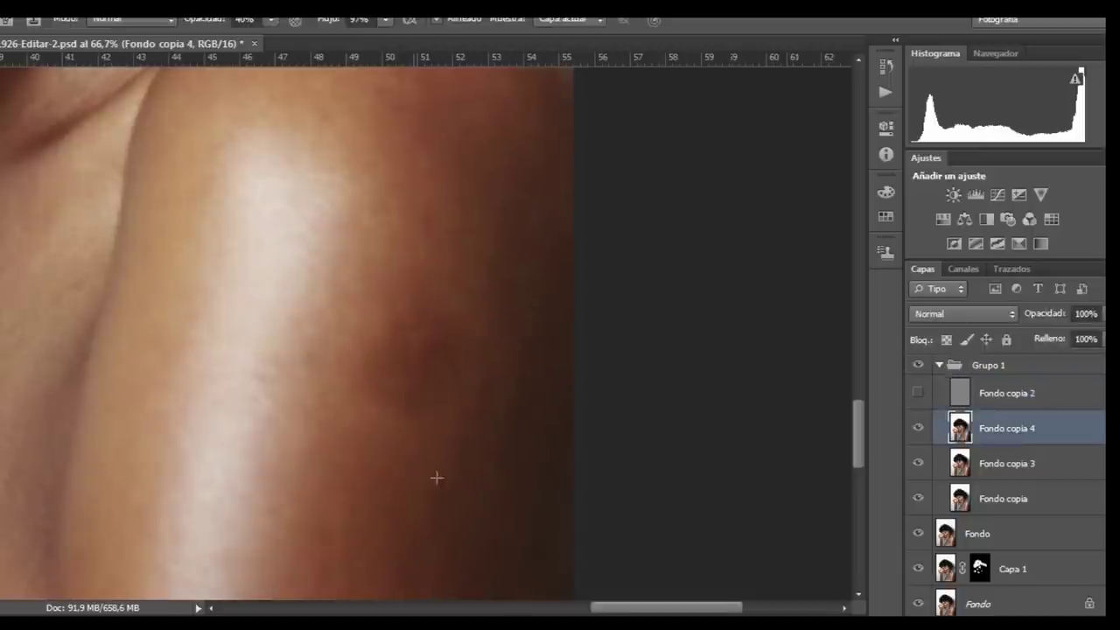
pyautogui.press('alt')
pyautogui.click(436, 347)
# Step: Lasso and blur five patches of the upper arm to smooth the tones around the dark area and the highlight
pyautogui.press('l')
pyautogui.moveTo(341, 278)
pyautogui.mouseDown()
pyautogui.moveTo(355, 385)
pyautogui.moveTo(381, 293)
pyautogui.mouseUp()
pyautogui.hotkey('ctrl', 'd')
pyautogui.moveTo(385, 361); pyautogui.dragTo(387, 467)
pyautogui.hotkey('ctrl', 'd')
pyautogui.moveTo(350, 263)
pyautogui.mouseDown()
pyautogui.moveTo(352, 385)
pyautogui.moveTo(317, 385)
pyautogui.mouseUp()
pyautogui.hotkey('ctrl', 'd')
pyautogui.moveTo(457, 282); pyautogui.dragTo(455, 323)
pyautogui.hotkey('ctrl', 'd')
pyautogui.moveTo(385, 371); pyautogui.dragTo(364, 497)
pyautogui.hotkey('ctrl', 'd')
# Step: Show the texture layer Fondo copia 2 again and check the whole retouched portrait
pyautogui.click(918, 393)
pyautogui.hotkey('ctrl', '-')
pyautogui.hotkey('ctrl', '-')
pyautogui.hotkey('ctrl', '-')
pyautogui.hotkey('ctrl', '+')
pyautogui.press('s')
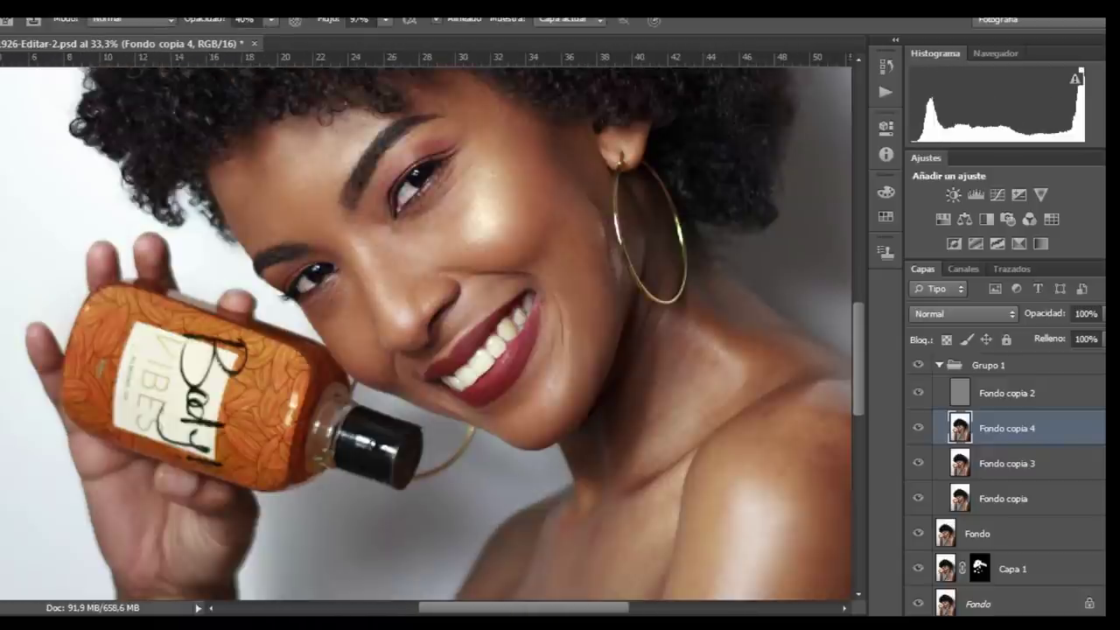
# Step: Open a second window for DianixVibes-1926-Editar-2.psd, tile both windows vertically and show the full portrait at 16,7% in the new one
pyautogui.click(352, 2)
pyautogui.moveTo(376, 10)
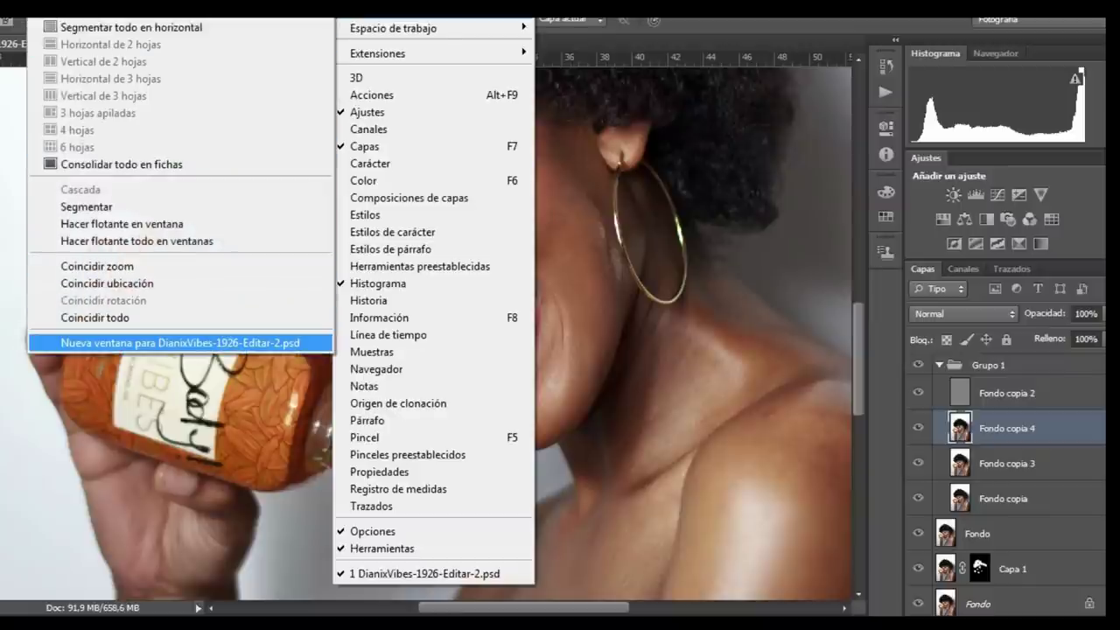
pyautogui.click(175, 342)
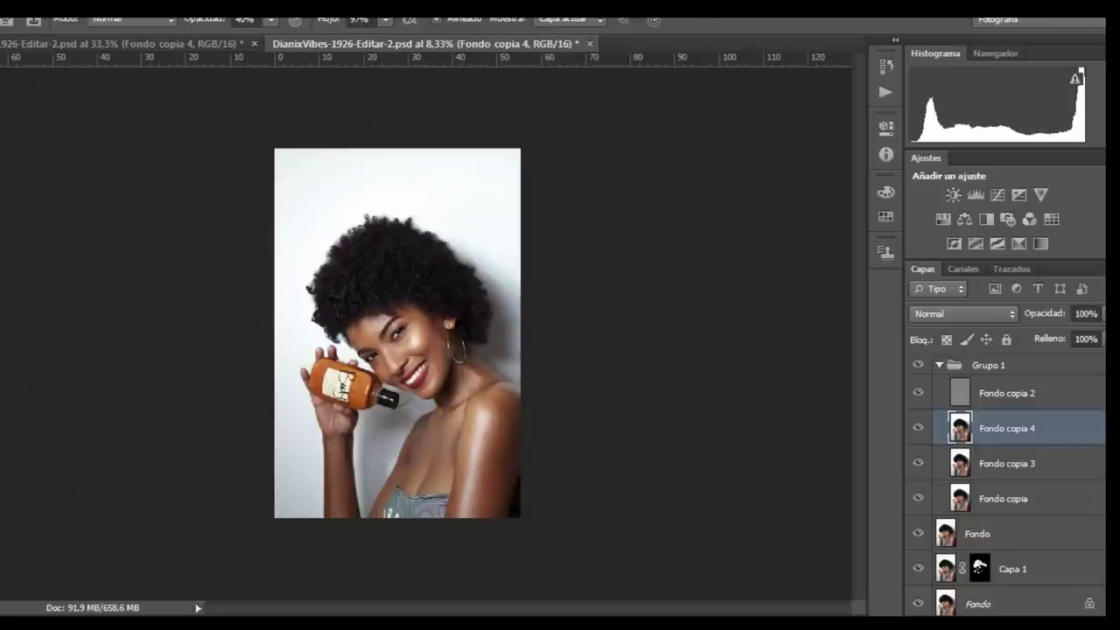
pyautogui.click(357, 3)
pyautogui.moveTo(376, 11)
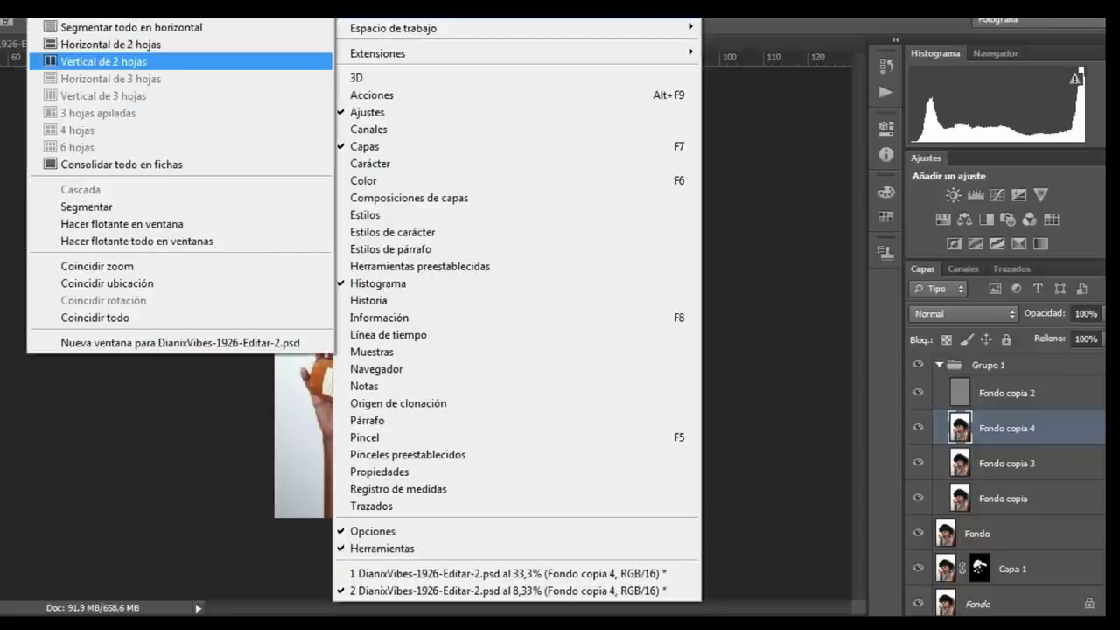
pyautogui.click(103, 61)
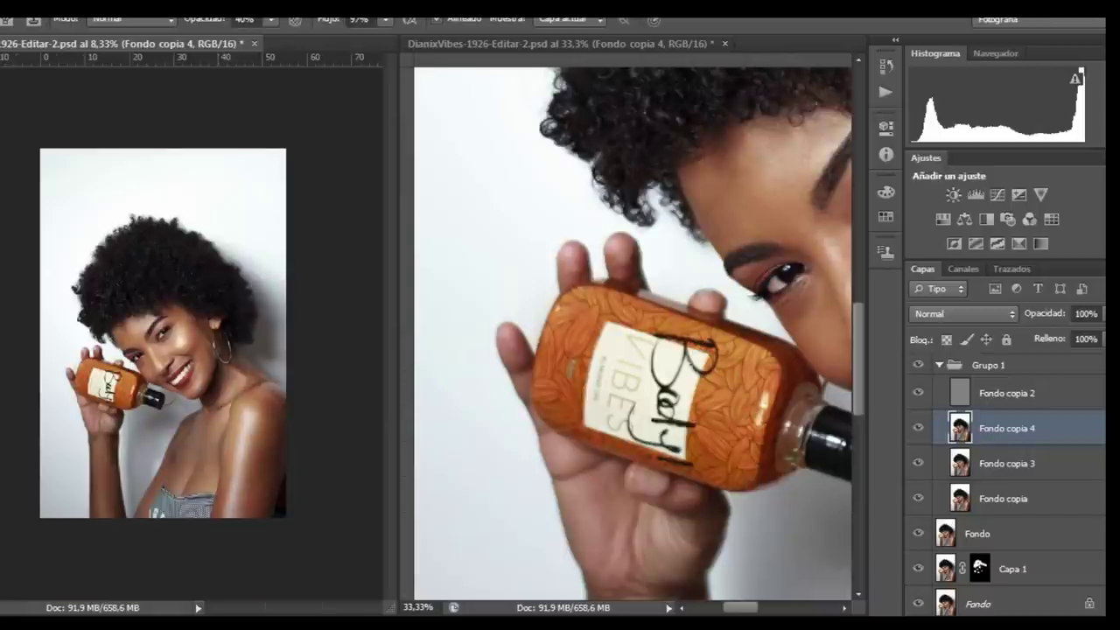
pyautogui.hotkey('ctrl', '+')
pyautogui.moveTo(166, 262); pyautogui.dragTo(153, 207)
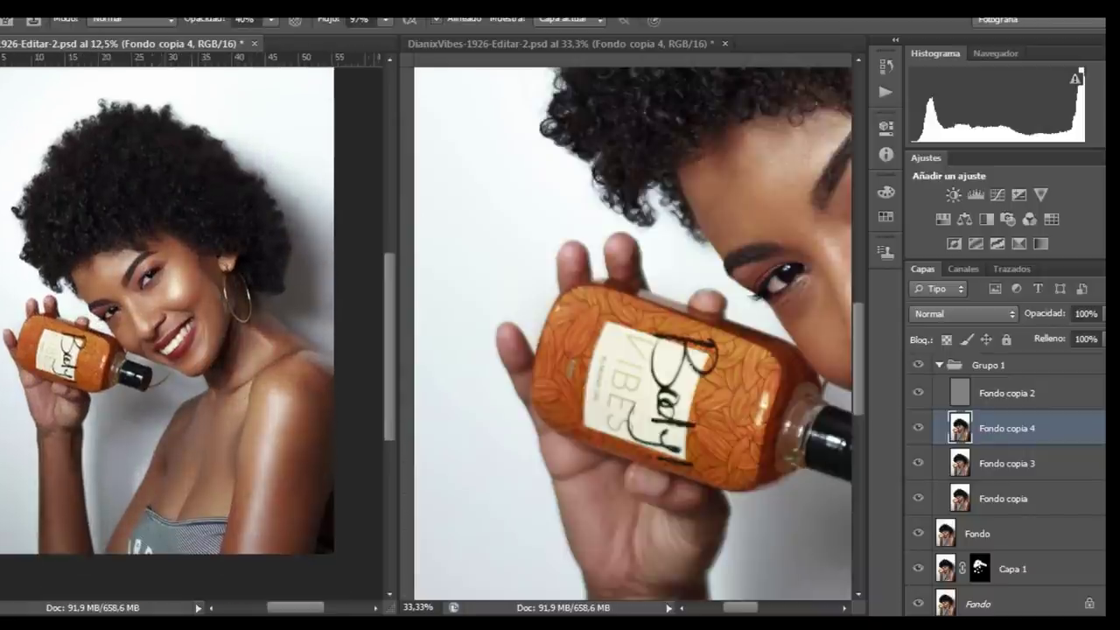
pyautogui.hotkey('ctrl', '+')
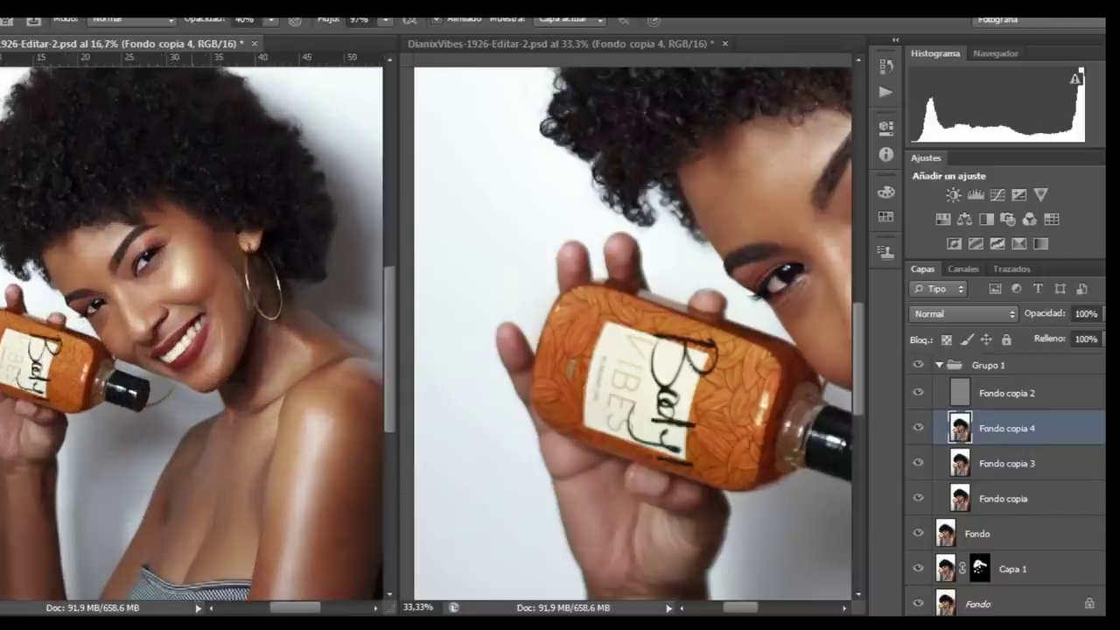
# Step: Clone skin tone over the shadow under the eye nearer the bottle on Fondo copia 4, and set the stamp's flow to 66%
pyautogui.click(700, 332)
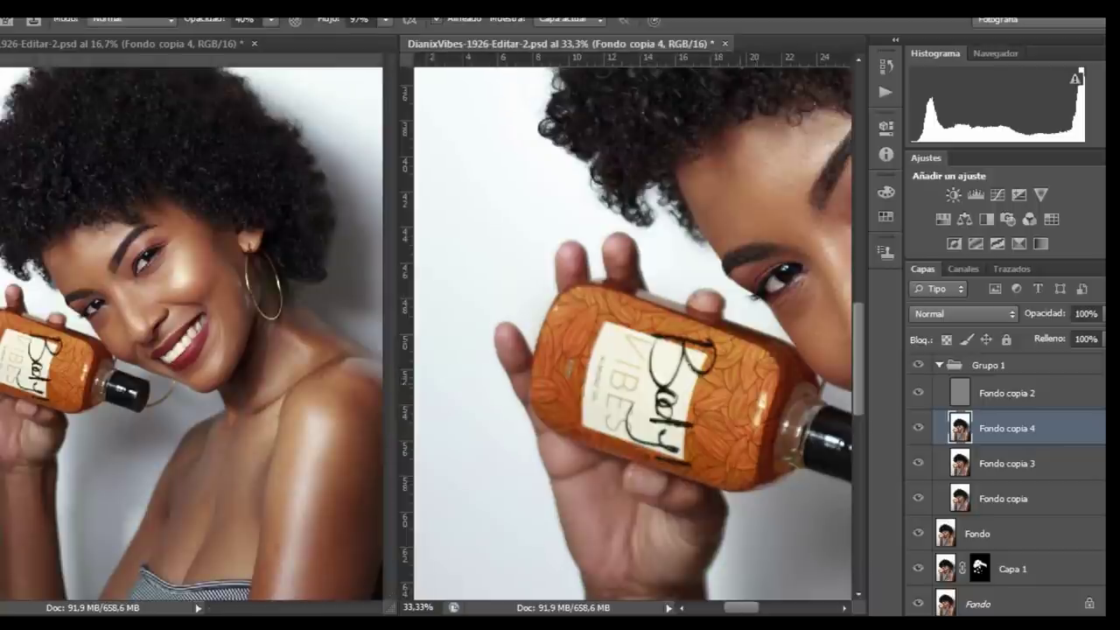
pyautogui.moveTo(700, 333); pyautogui.dragTo(562, 330)
pyautogui.hotkey('ctrl', '+')
pyautogui.hotkey('ctrl', '+')
pyautogui.hotkey('ctrl', '+')
pyautogui.moveTo(755, 333); pyautogui.dragTo(560, 350)
pyautogui.keyDown('alt'); pyautogui.click(553, 347); pyautogui.keyUp('alt')
pyautogui.click(530, 293)
pyautogui.keyDown('alt'); pyautogui.click(537, 318); pyautogui.keyUp('alt')
pyautogui.click(501, 315)
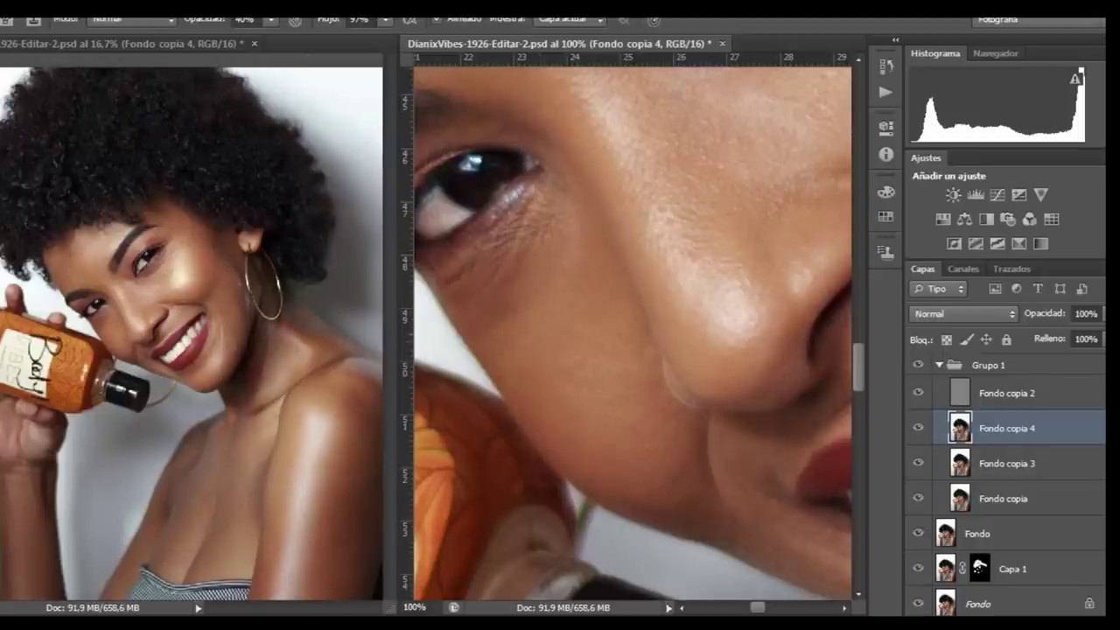
pyautogui.hotkey('shift', '6')
pyautogui.hotkey('shift', '6')
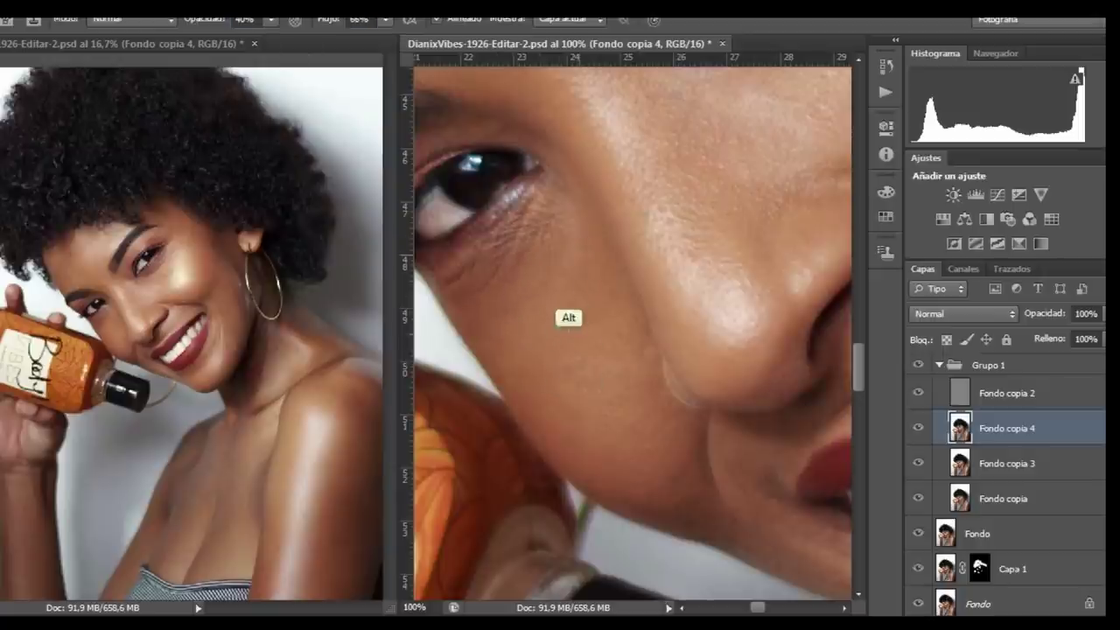
pyautogui.rightClick(576, 317)
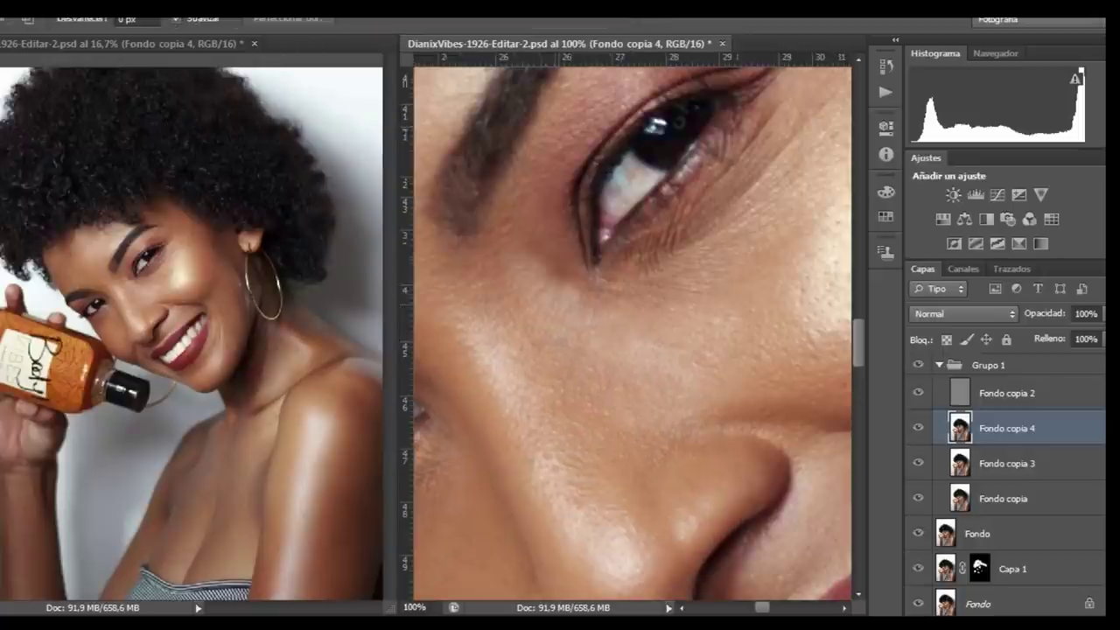
# Step: Lasso the skin between the inner eye corner, brow and nose bridge and reapply the last blur filter to it
pyautogui.moveTo(544, 259)
pyautogui.mouseDown()
pyautogui.moveTo(527, 259)
pyautogui.moveTo(551, 263)
pyautogui.mouseUp()
pyautogui.hotkey('ctrl', 'f')
pyautogui.moveTo(558, 332)
pyautogui.mouseDown()
pyautogui.moveTo(556, 291)
pyautogui.moveTo(512, 304)
pyautogui.mouseUp()
pyautogui.hotkey('ctrl', 'f')
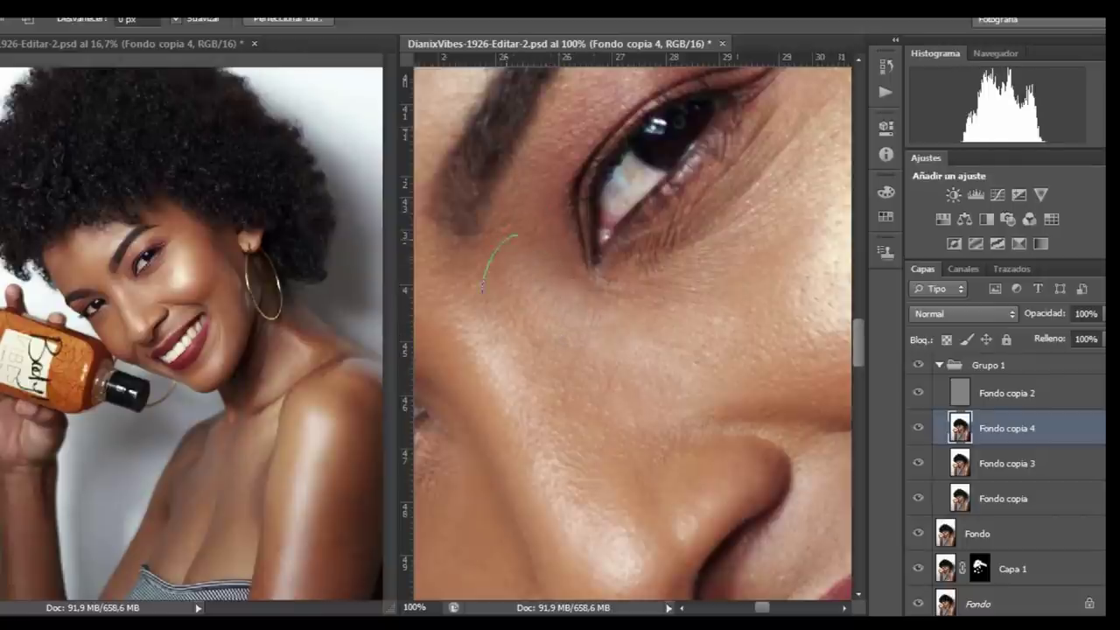
# Step: Lasso patches of the upper eyelid and the skin below the brow and reapply the blur to each
pyautogui.moveTo(635, 263); pyautogui.dragTo(587, 394)
pyautogui.moveTo(684, 179); pyautogui.dragTo(682, 159)
pyautogui.hotkey('ctrl', 'f')
pyautogui.hotkey('ctrl', 'd')
pyautogui.moveTo(569, 209)
pyautogui.mouseDown()
pyautogui.moveTo(561, 194)
pyautogui.moveTo(535, 203)
pyautogui.mouseUp()
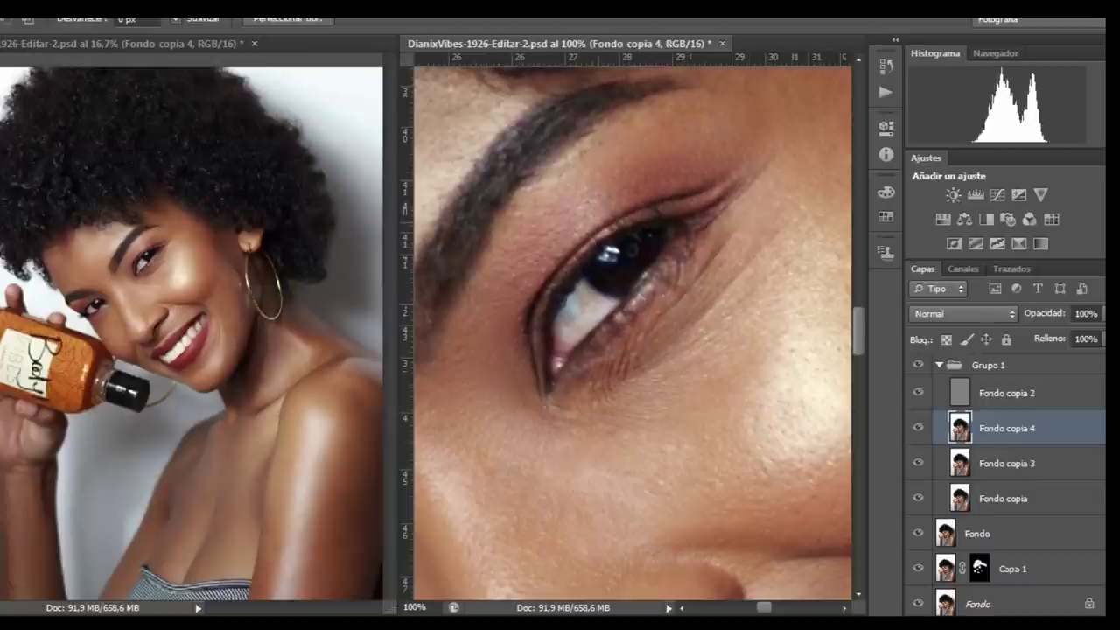
pyautogui.hotkey('ctrl', 'f')
pyautogui.moveTo(640, 186); pyautogui.dragTo(630, 171)
pyautogui.moveTo(562, 212)
pyautogui.mouseDown()
pyautogui.moveTo(616, 153)
pyautogui.moveTo(566, 210)
pyautogui.mouseUp()
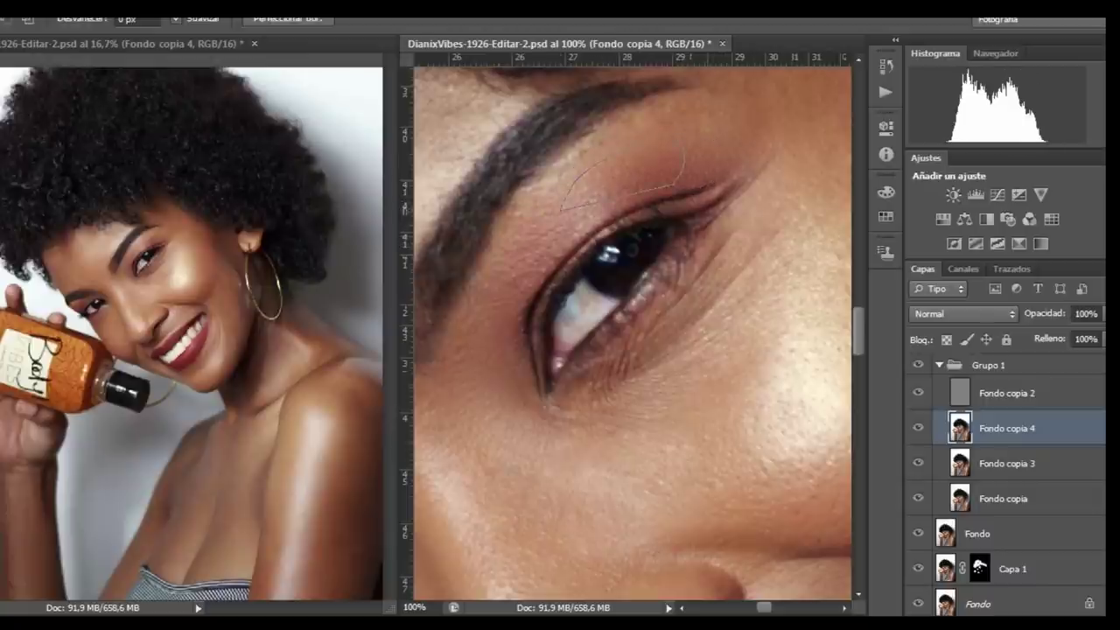
pyautogui.moveTo(689, 263); pyautogui.dragTo(625, 213)
# Step: Lasso the outer upper eyelid and open the Gaussian blur command recorded in the Desenfoque Gausiano action
pyautogui.moveTo(648, 130)
pyautogui.mouseDown()
pyautogui.moveTo(646, 217)
pyautogui.moveTo(695, 229)
pyautogui.moveTo(666, 233)
pyautogui.mouseUp()
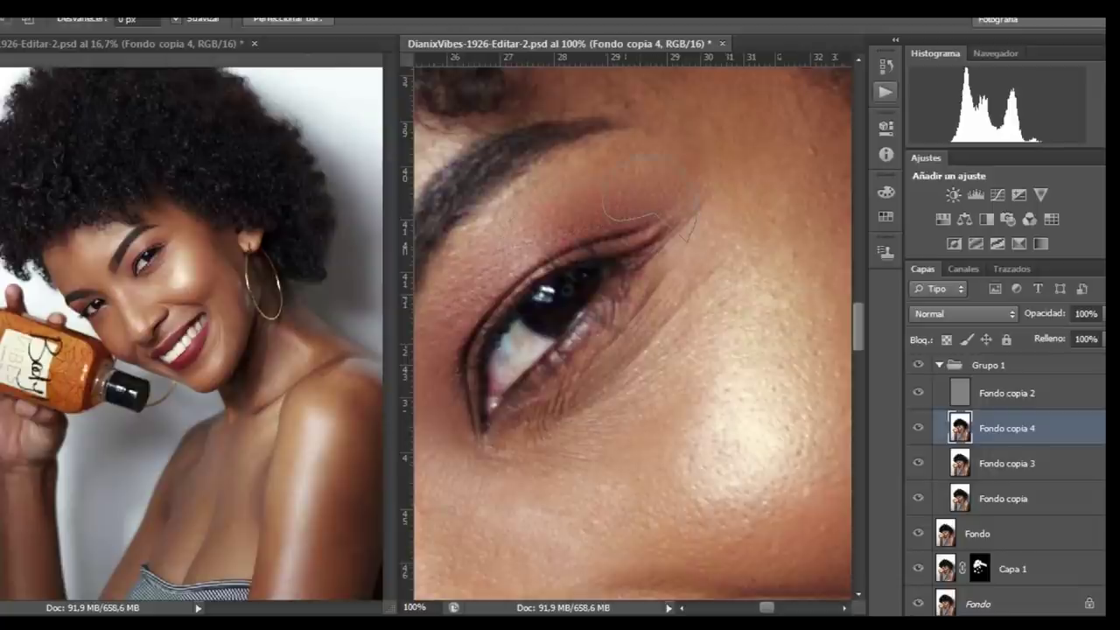
pyautogui.click(886, 91)
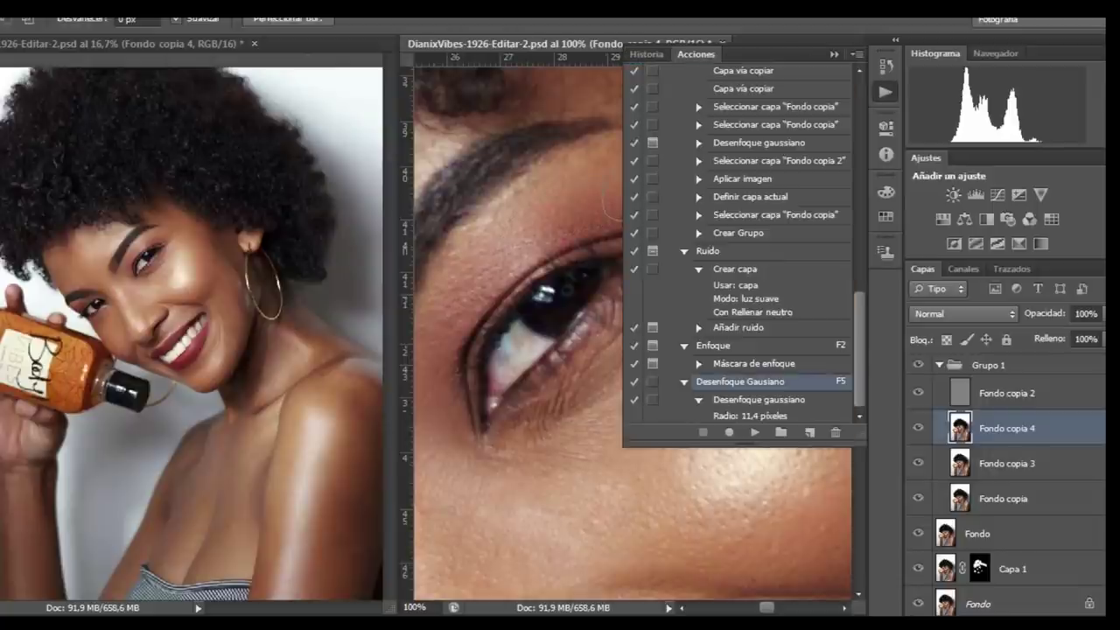
pyautogui.doubleClick(755, 400)
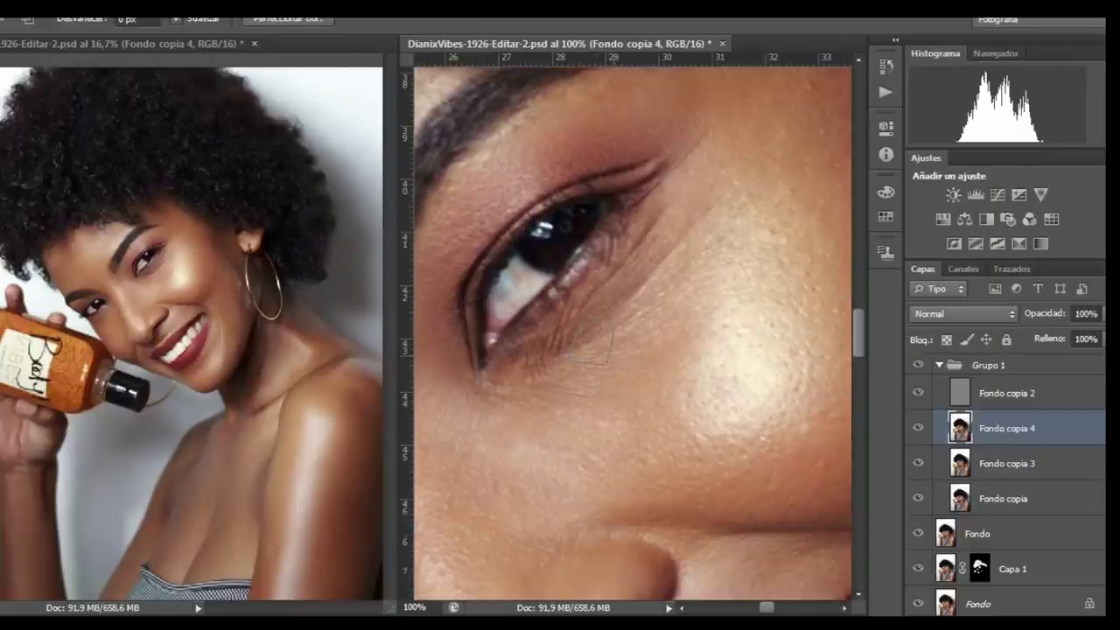
# Step: Lasso a patch under the eye and another on the cheek above the nose, and reapply the blur to each
pyautogui.moveTo(620, 382); pyautogui.dragTo(656, 440)
pyautogui.hotkey('ctrl', 'd')
pyautogui.moveTo(562, 513)
pyautogui.mouseDown()
pyautogui.moveTo(617, 499)
pyautogui.moveTo(529, 507)
pyautogui.mouseUp()
pyautogui.hotkey('ctrl', 'd')
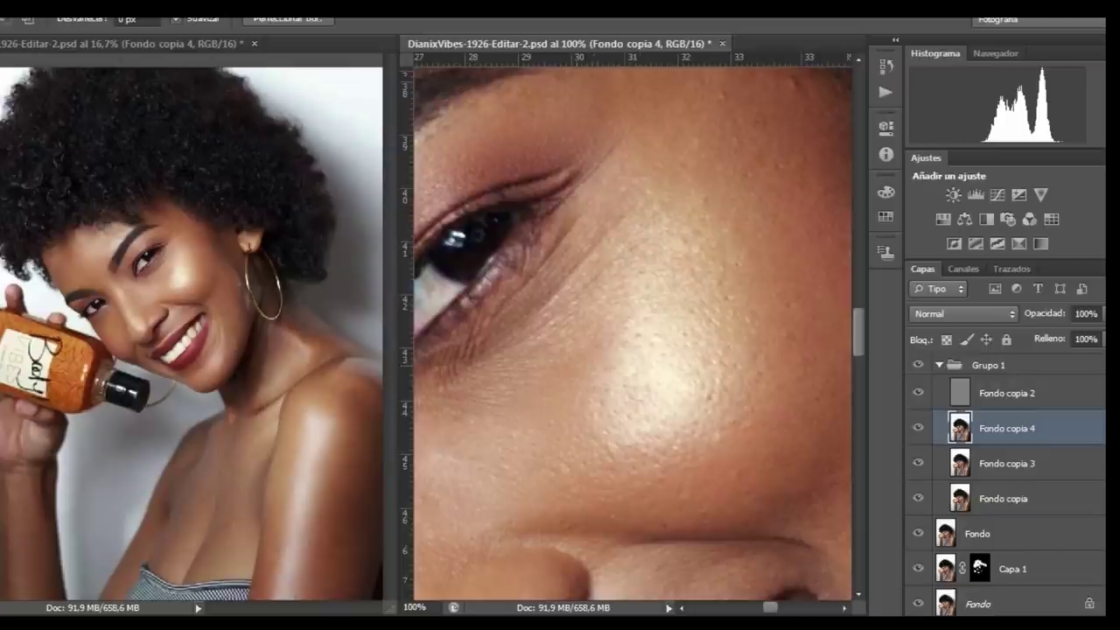
# Step: Lasso patches across the cheek highlight and along its lower edge, and reapply the blur to each
pyautogui.moveTo(572, 451); pyautogui.dragTo(622, 450)
pyautogui.hotkey('ctrl', 'd')
pyautogui.moveTo(665, 377); pyautogui.dragTo(570, 383)
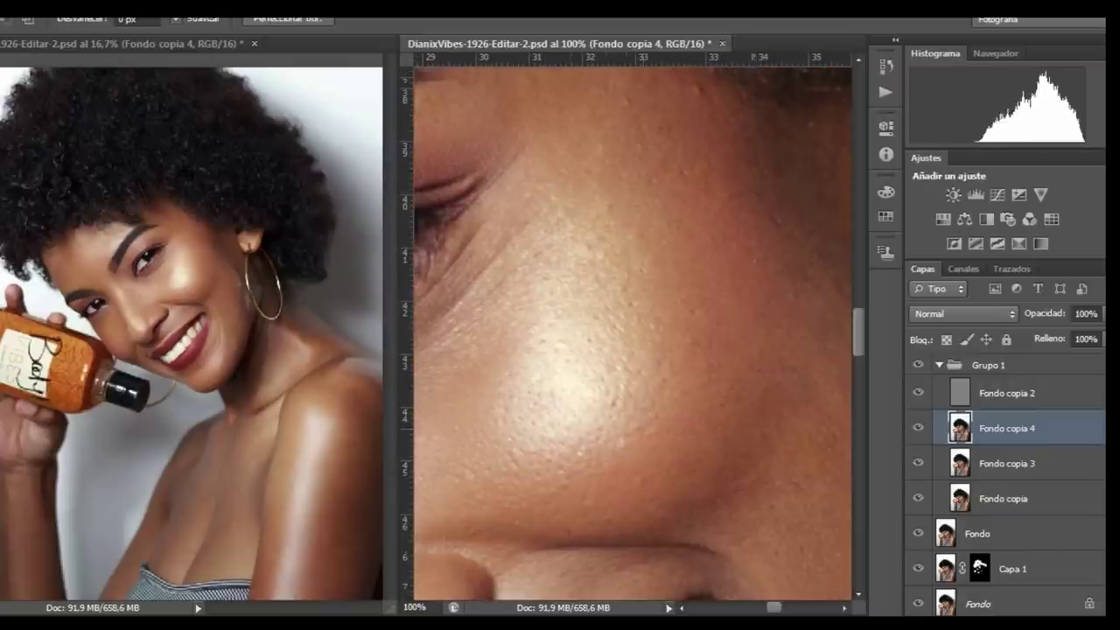
pyautogui.moveTo(577, 467); pyautogui.dragTo(644, 471)
pyautogui.hotkey('ctrl', 'd')
# Step: Lasso and blur skin patches around the temple side of the cheek highlight, looking through the available blur filters in between
pyautogui.moveTo(607, 302); pyautogui.dragTo(657, 341)
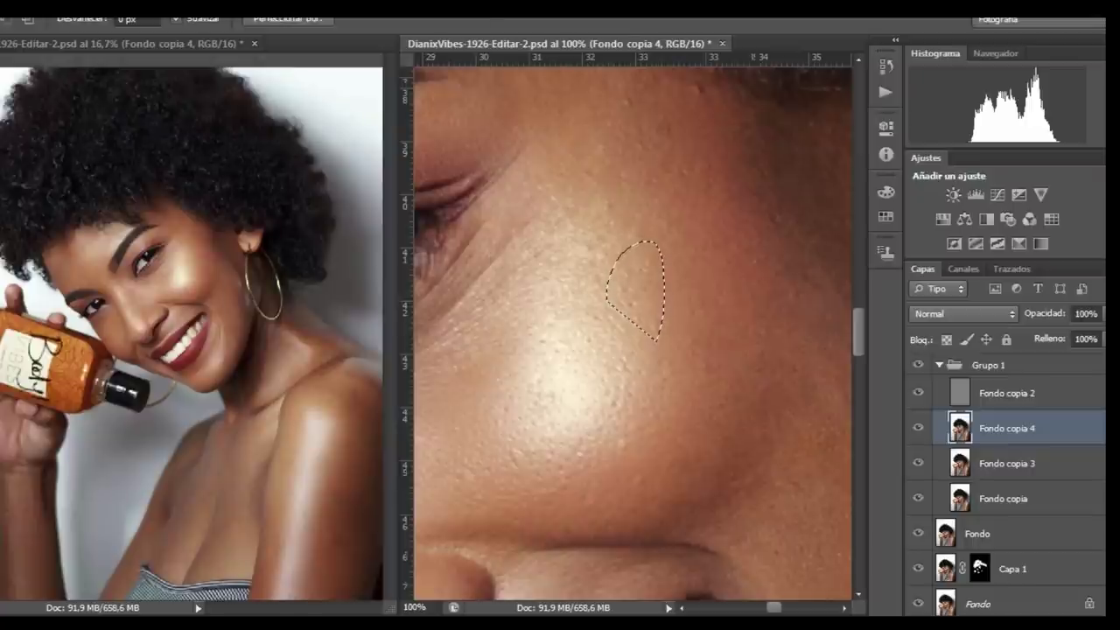
pyautogui.click(243, 5)
pyautogui.moveTo(280, 172)
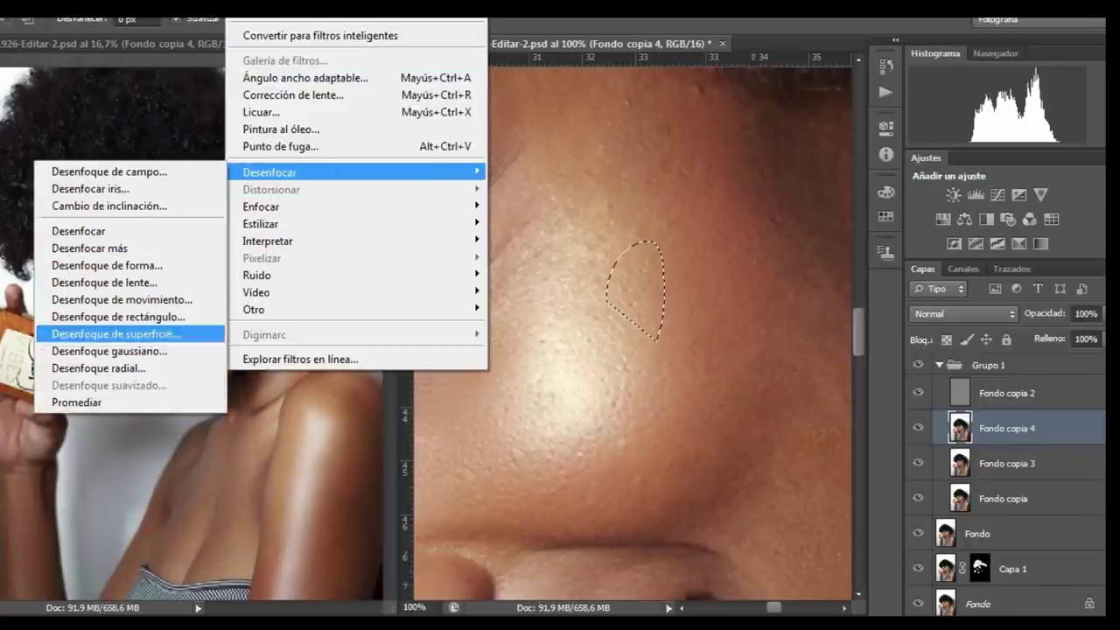
pyautogui.click(603, 275)
pyautogui.moveTo(566, 202)
pyautogui.mouseDown()
pyautogui.moveTo(574, 154)
pyautogui.moveTo(610, 224)
pyautogui.mouseUp()
pyautogui.hotkey('ctrl', 'd')
pyautogui.moveTo(683, 312); pyautogui.dragTo(679, 313)
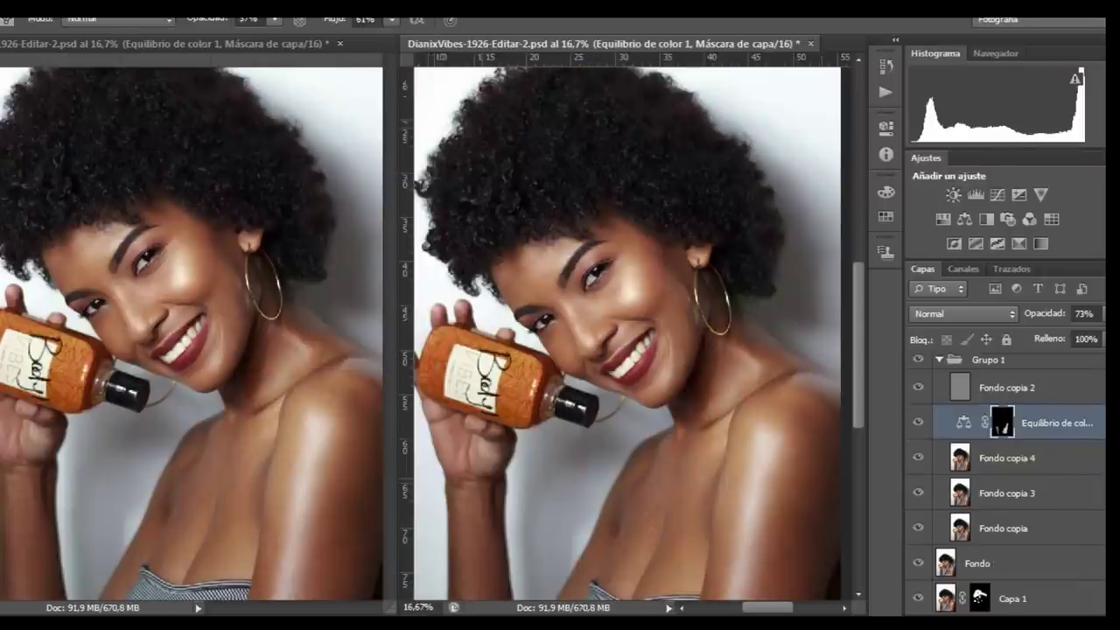
# Step: Add a Curves adjustment above the colour balance layer, lift the curve at input 206 and invert its mask to black
pyautogui.moveTo(648, 358); pyautogui.dragTo(603, 303)
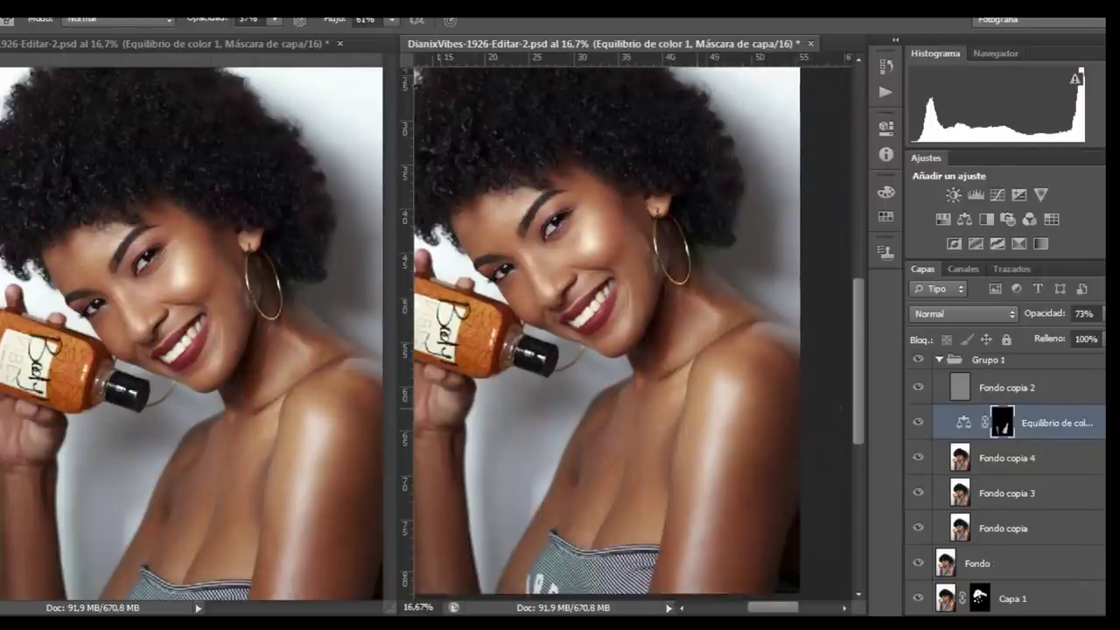
pyautogui.click(998, 195)
pyautogui.moveTo(807, 244); pyautogui.dragTo(814, 223)
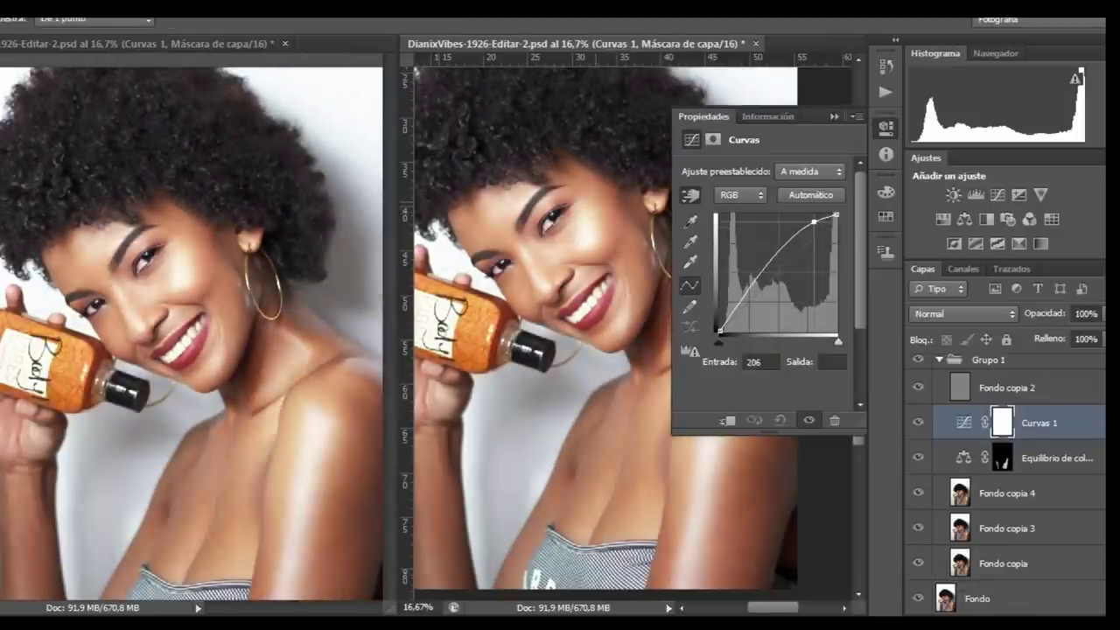
pyautogui.hotkey('ctrl', 'i')
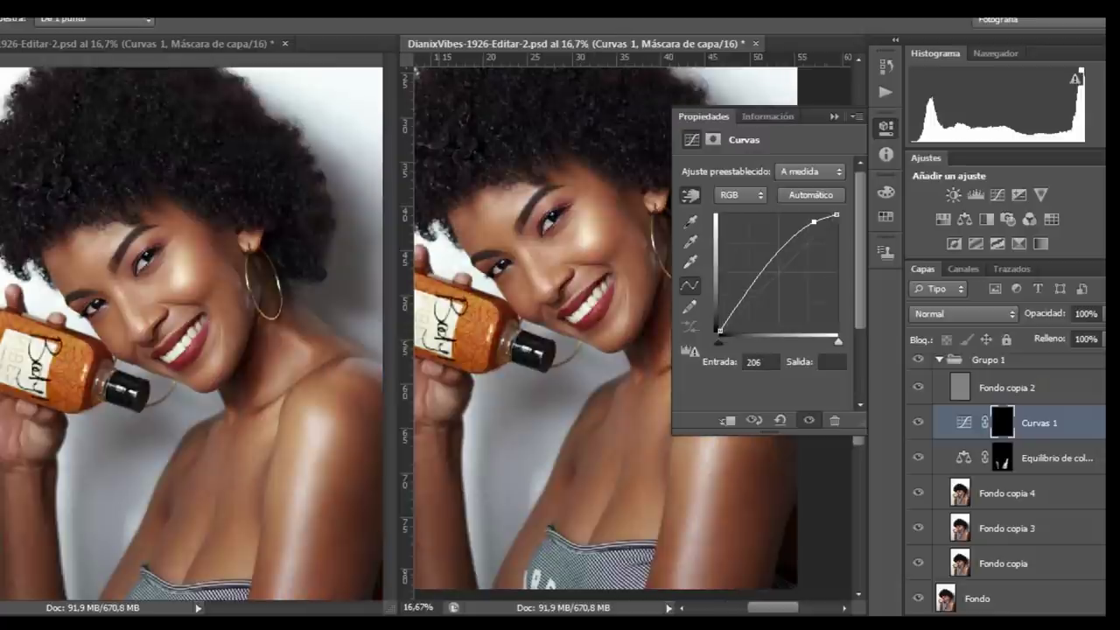
pyautogui.click(834, 117)
# Step: Brush light onto the facial highlights through the Curvas 1 mask at 11% opacity and 11% flow
pyautogui.scroll(3, 595, 306)
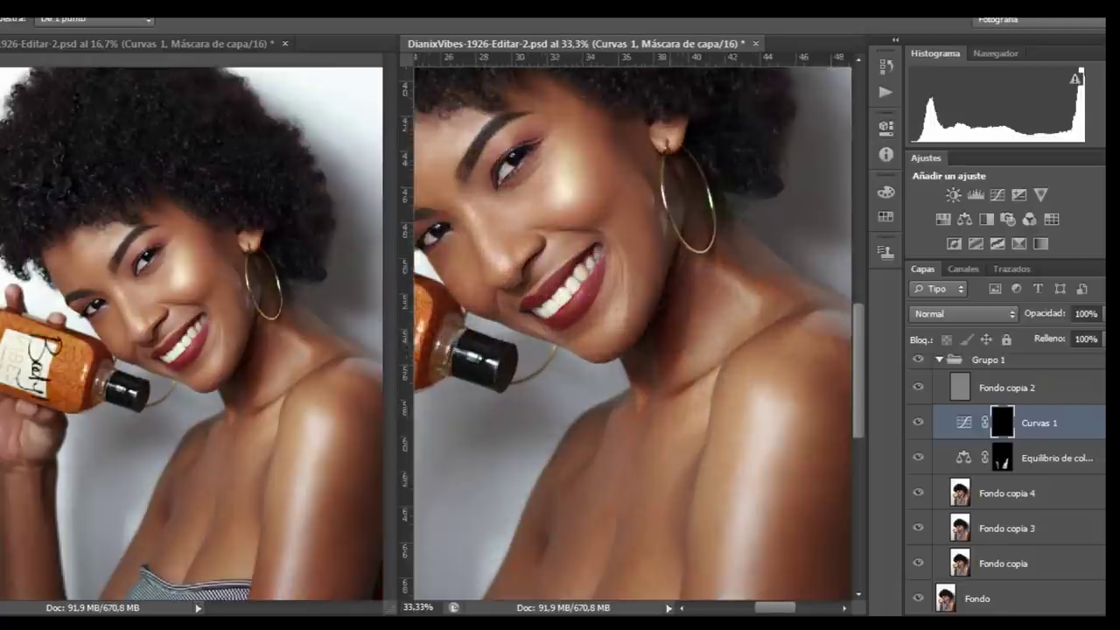
pyautogui.rightClick(597, 337)
pyautogui.moveTo(595, 318); pyautogui.dragTo(584, 319)
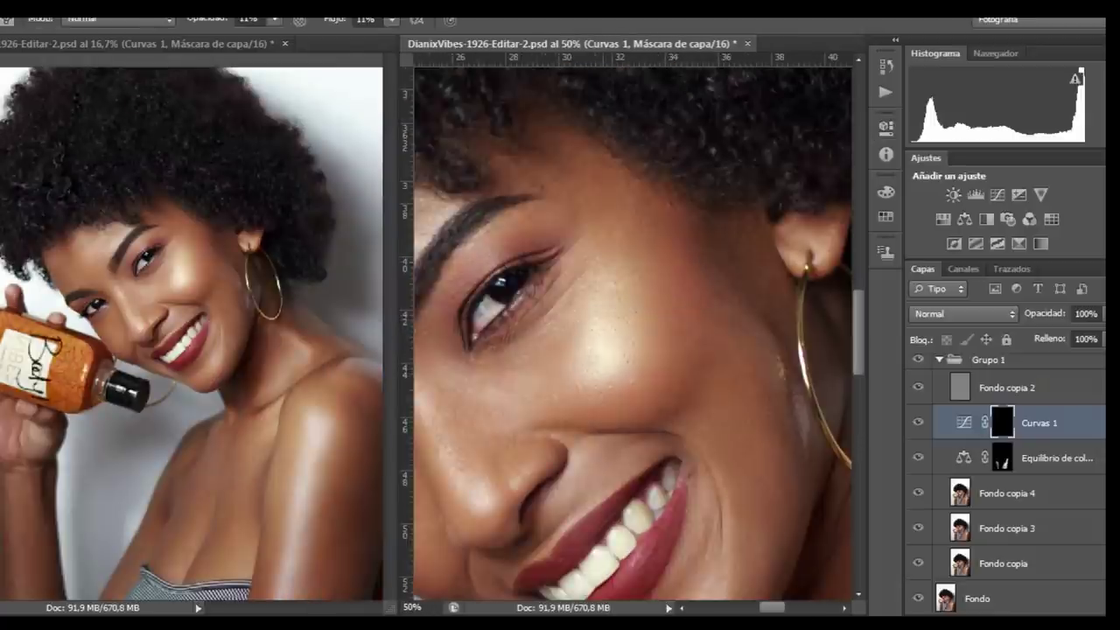
pyautogui.moveTo(610, 314); pyautogui.dragTo(631, 314)
# Step: Raise the brush opacity to 27% and paint the brightening over more skin highlights on the Curvas 1 mask
pyautogui.press('2')
pyautogui.press('7')
pyautogui.scroll(-5, 630, 333)
pyautogui.moveTo(707, 346); pyautogui.dragTo(679, 398)
pyautogui.moveTo(630, 333)
pyautogui.mouseDown()
pyautogui.moveTo(596, 452)
pyautogui.moveTo(827, 573)
pyautogui.mouseUp()
pyautogui.hotkey('ctrl', '-')
pyautogui.moveTo(770, 403); pyautogui.dragTo(538, 289)
pyautogui.hscroll(2, 630, 332)
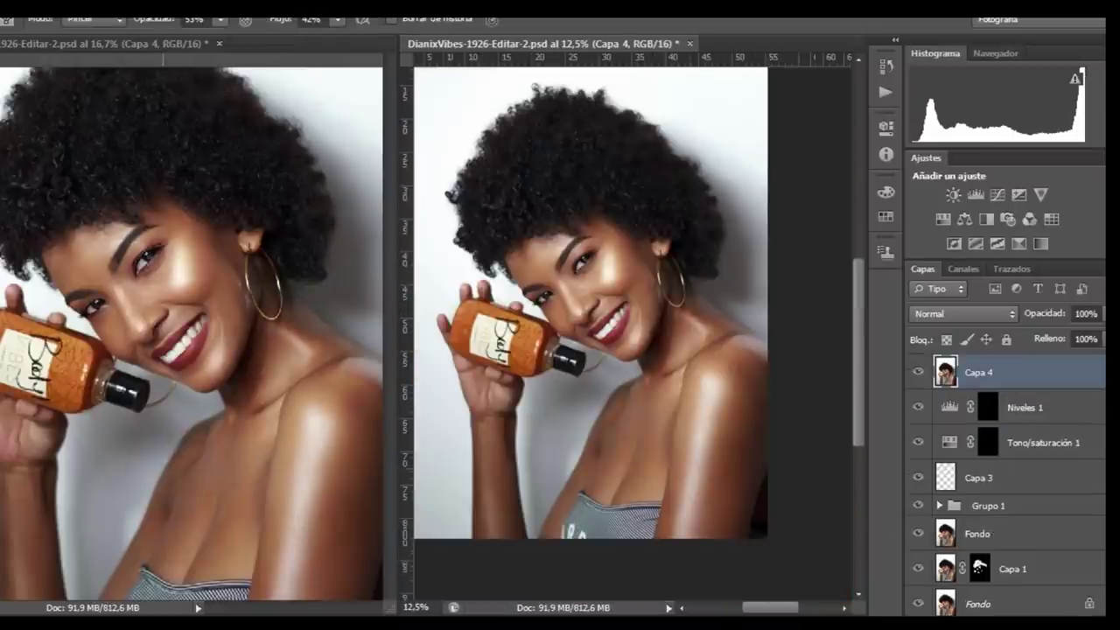
# Step: Add a Curves adjustment above Capa 4, pull the curve down at input 160 to darken, and invert its mask to black
pyautogui.click(997, 194)
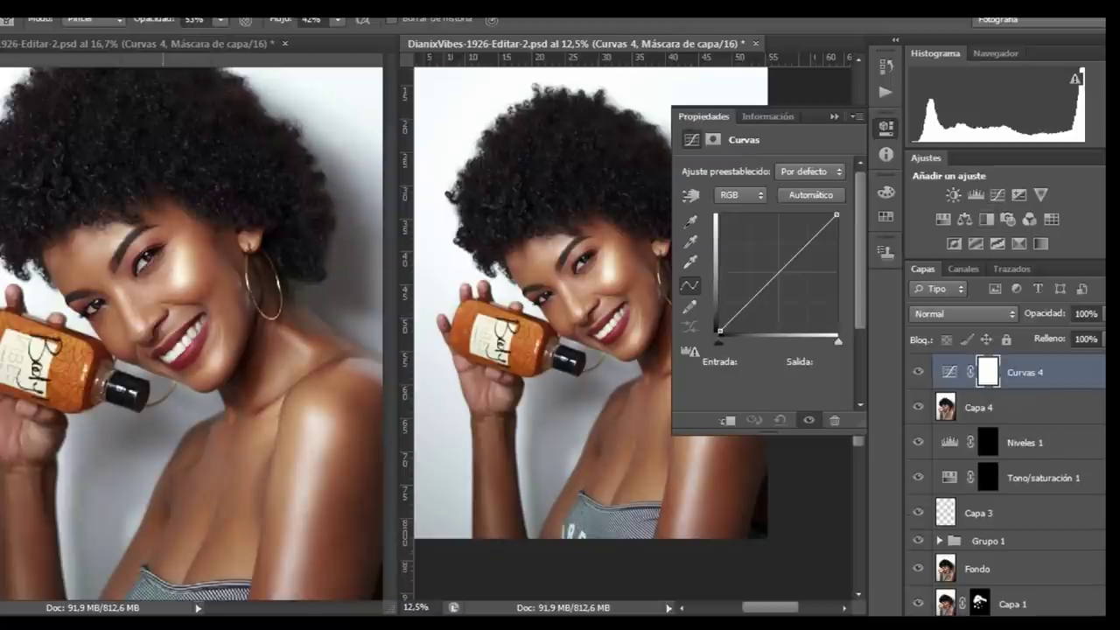
pyautogui.moveTo(795, 256); pyautogui.dragTo(793, 272)
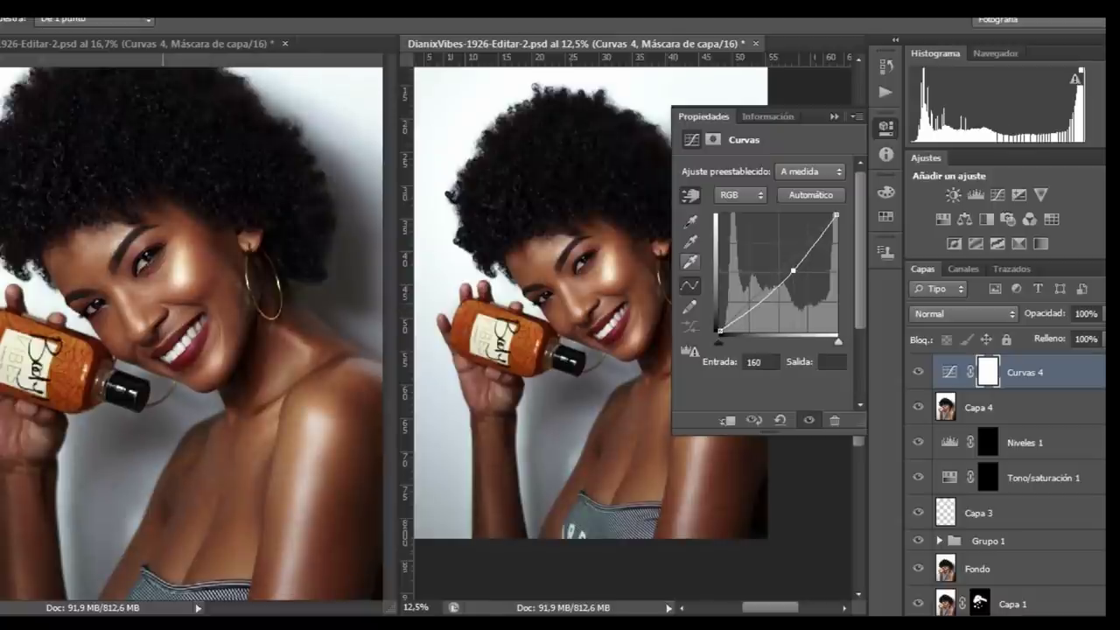
pyautogui.hotkey('ctrl', 'i')
pyautogui.hotkey('ctrl', '+')
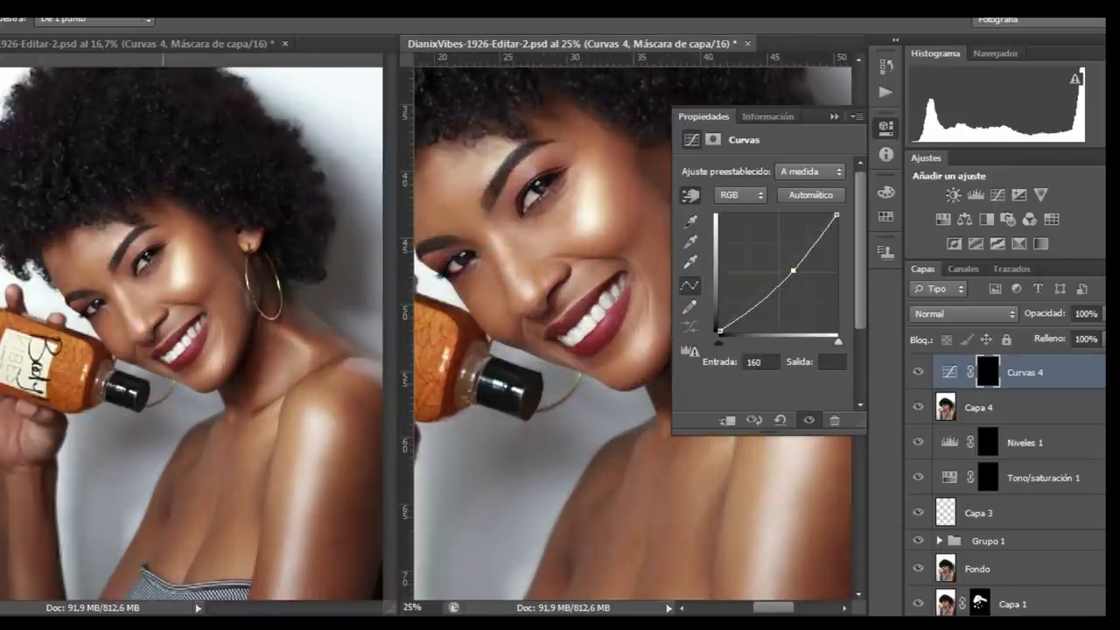
pyautogui.click(885, 127)
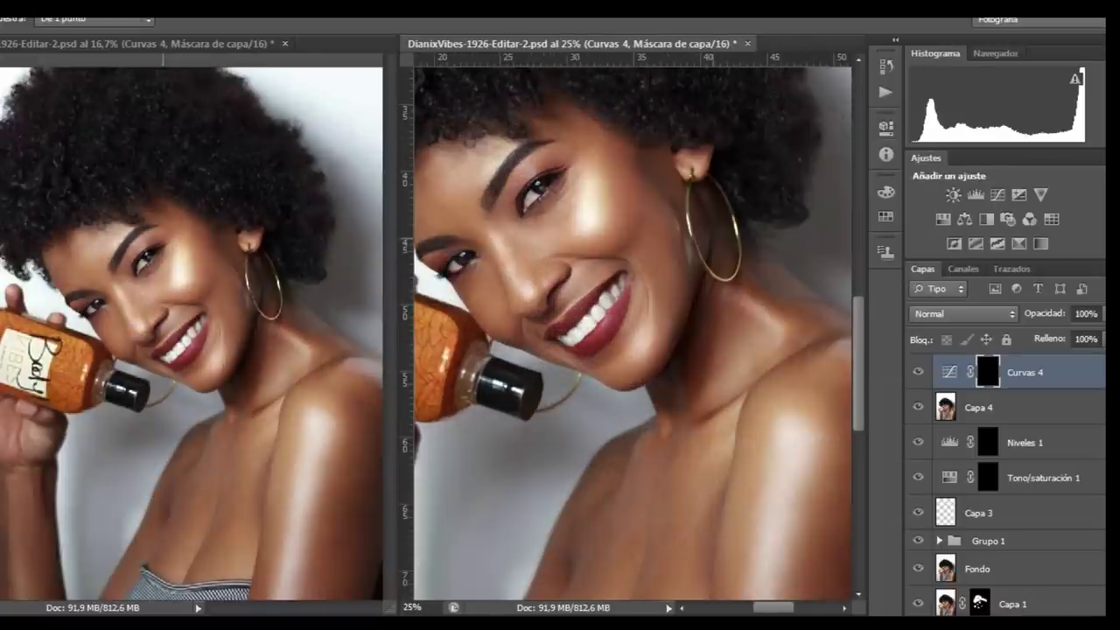
# Step: Paint shadow along the side of the nose on the Curvas 4 mask with a soft brush at 32% opacity and 17% flow
pyautogui.press('b')
pyautogui.hotkey('ctrl', '+')
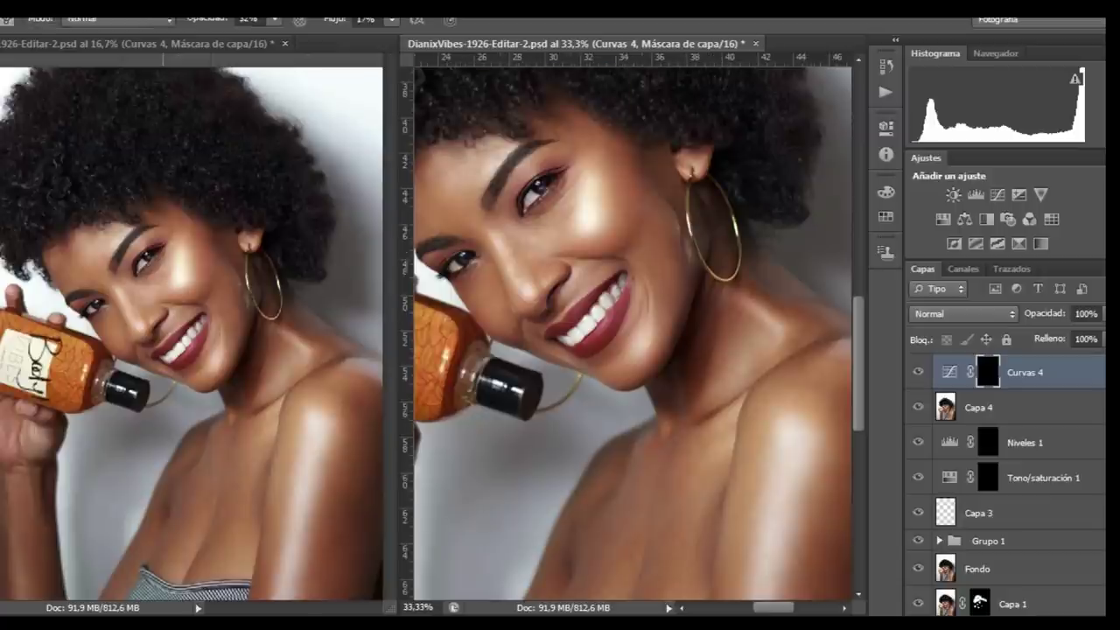
pyautogui.moveTo(528, 211); pyautogui.dragTo(608, 255)
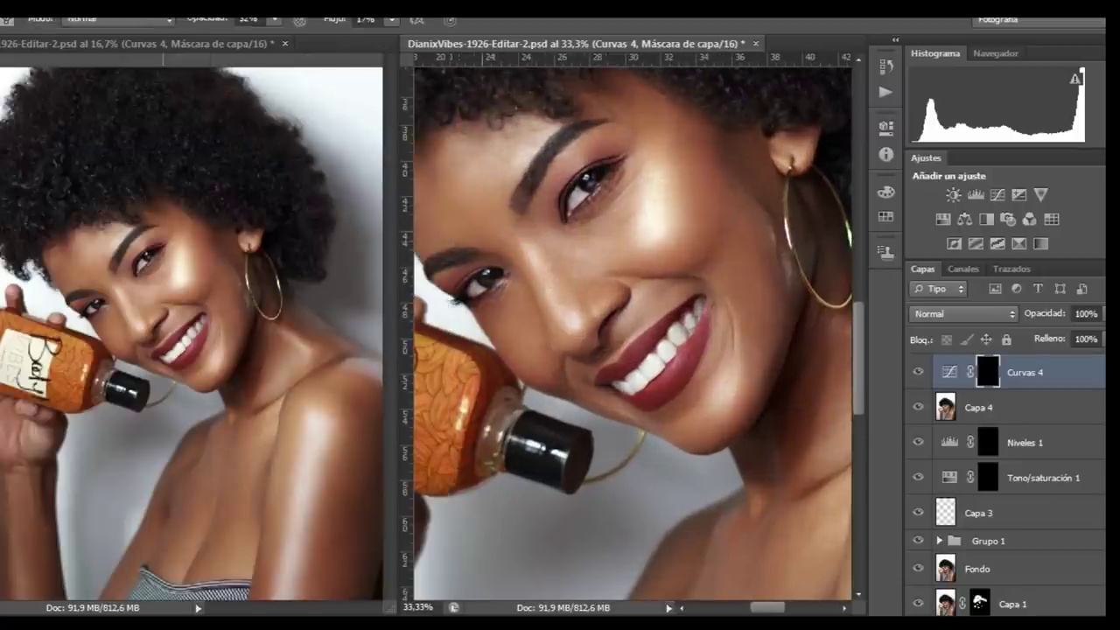
pyautogui.keyDown('alt'); pyautogui.rightClick(543, 313); pyautogui.keyUp('alt')
pyautogui.keyDown('alt'); pyautogui.rightClick(546, 299); pyautogui.keyUp('alt')
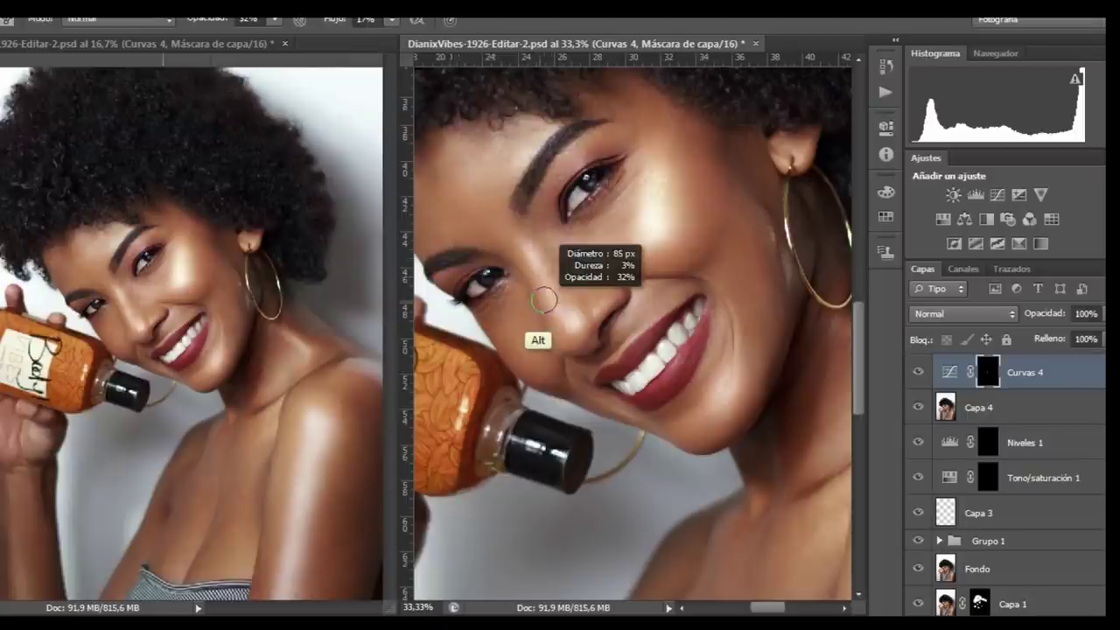
pyautogui.keyDown('alt'); pyautogui.rightClick(524, 287); pyautogui.keyUp('alt')
pyautogui.keyDown('alt'); pyautogui.rightClick(519, 273); pyautogui.keyUp('alt')
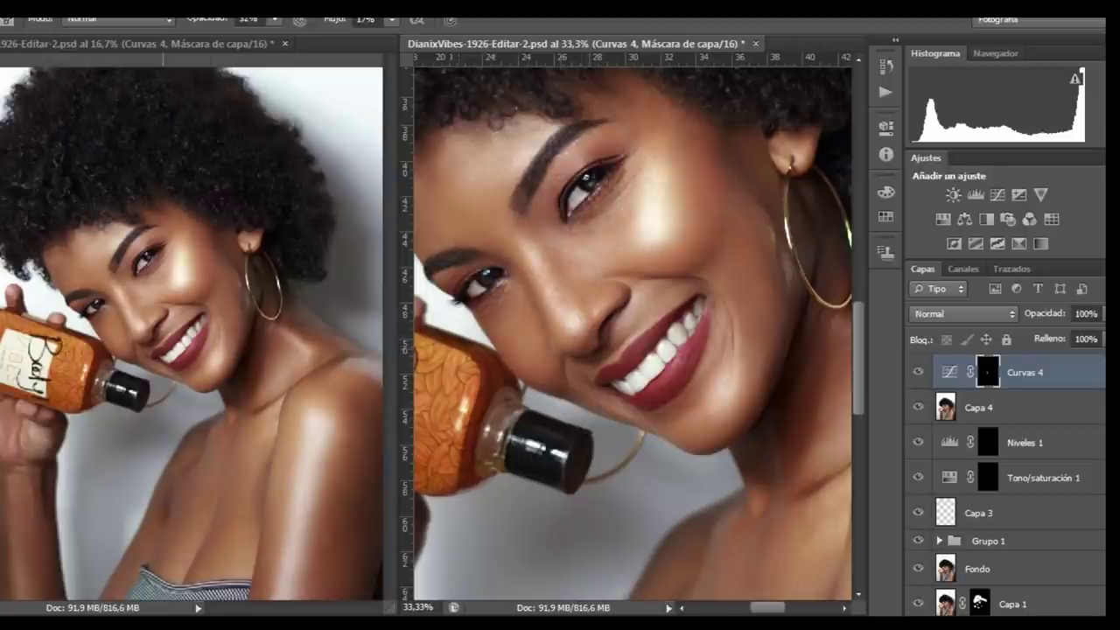
pyautogui.moveTo(549, 322); pyautogui.dragTo(557, 322)
# Step: Paint further contour shadows on the face through the Curvas 4 mask and reduce that layer's opacity to 73%
pyautogui.moveTo(453, 223); pyautogui.dragTo(530, 216)
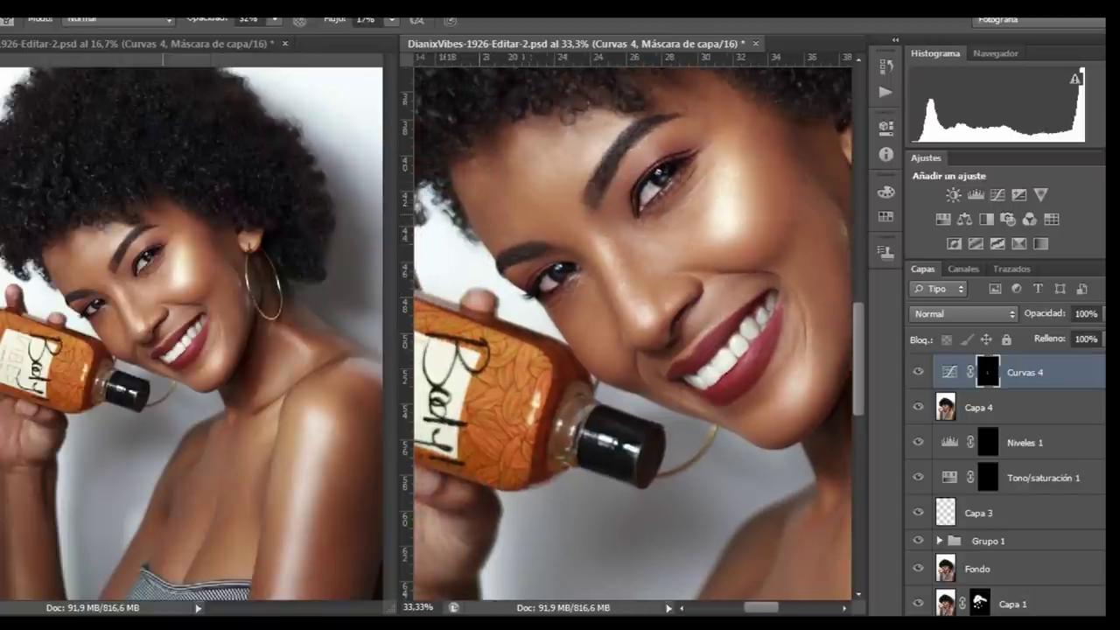
pyautogui.moveTo(523, 254); pyautogui.dragTo(445, 285)
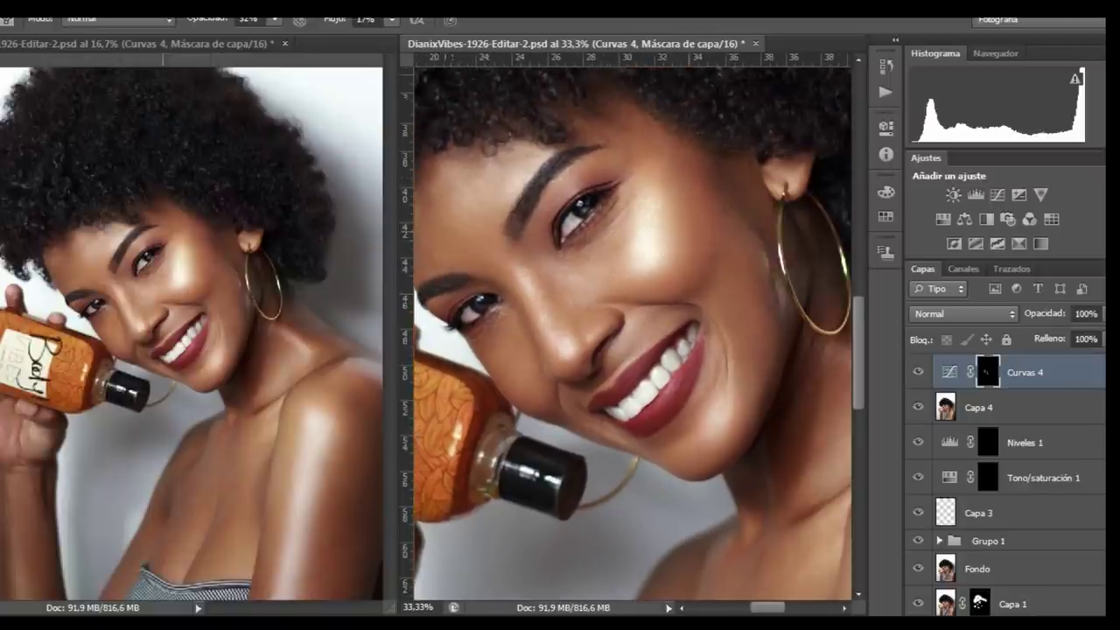
pyautogui.moveTo(682, 194); pyautogui.dragTo(687, 247)
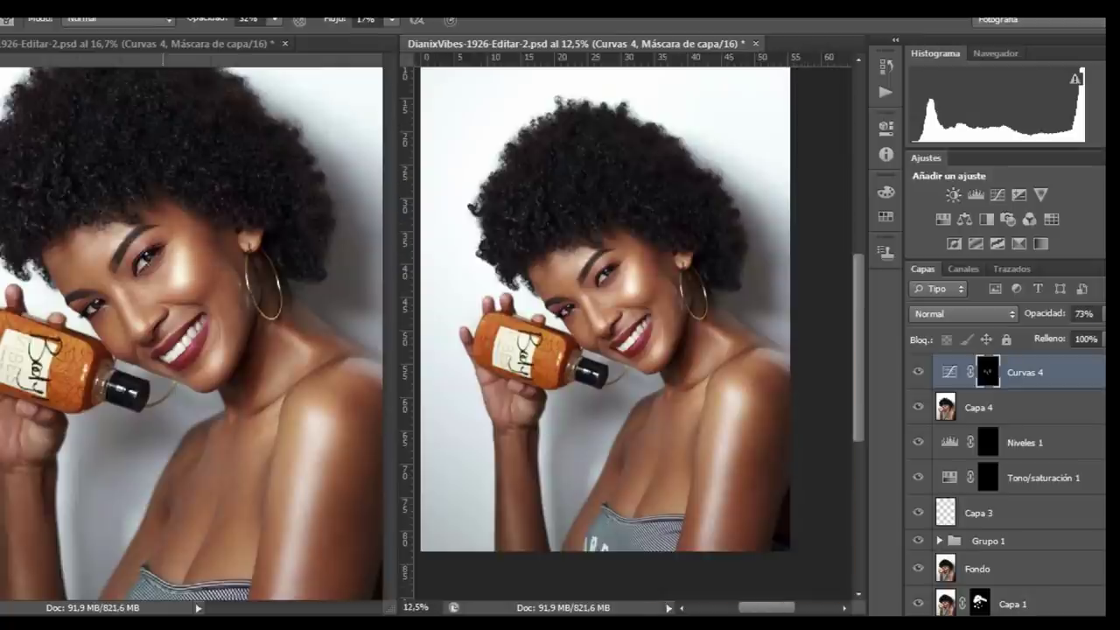
pyautogui.moveTo(750, 415); pyautogui.dragTo(742, 405)
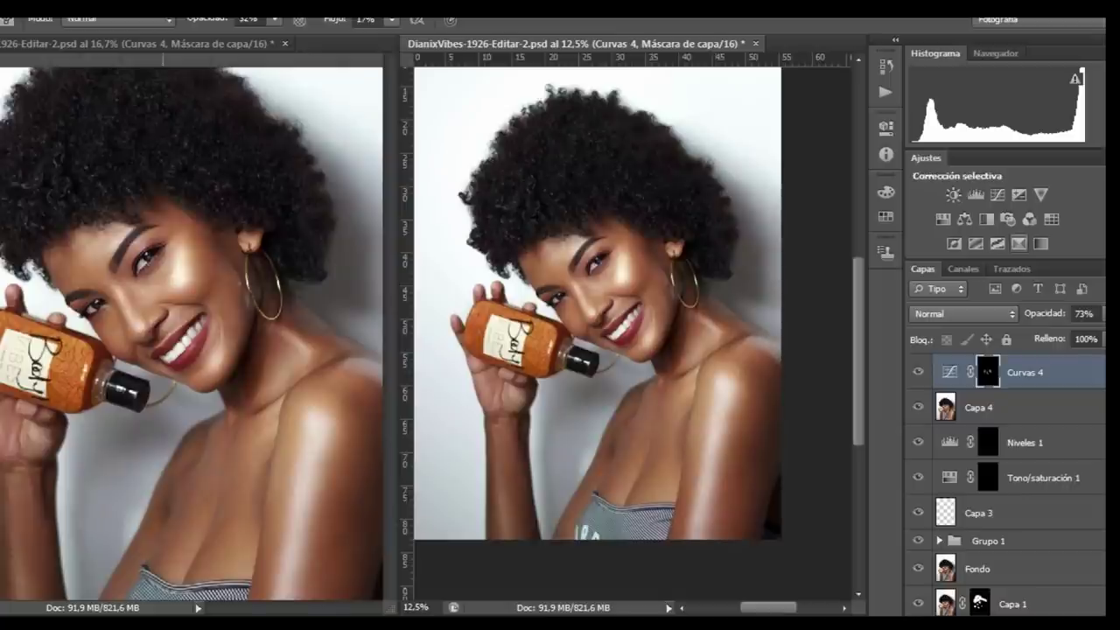
# Step: Add a Selective Color adjustment above Curvas 4, set cyan to -16% in the reds and fine-tune their magenta
pyautogui.click(1018, 243)
pyautogui.click(810, 194)
pyautogui.click(808, 195)
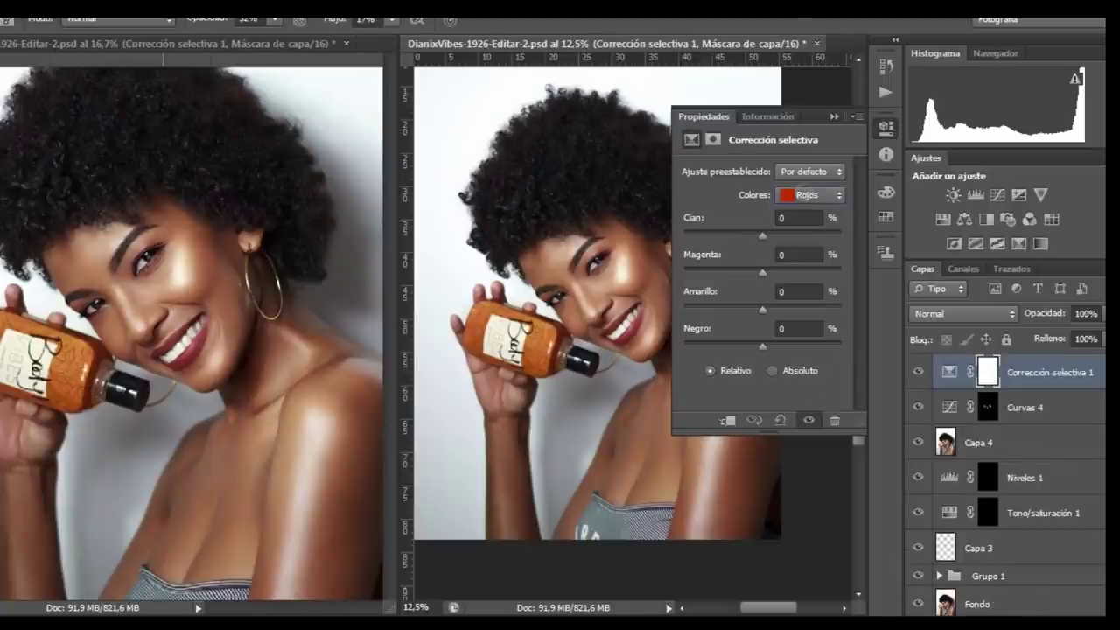
pyautogui.moveTo(762, 236)
pyautogui.mouseDown()
pyautogui.moveTo(842, 236)
pyautogui.moveTo(750, 236)
pyautogui.mouseUp()
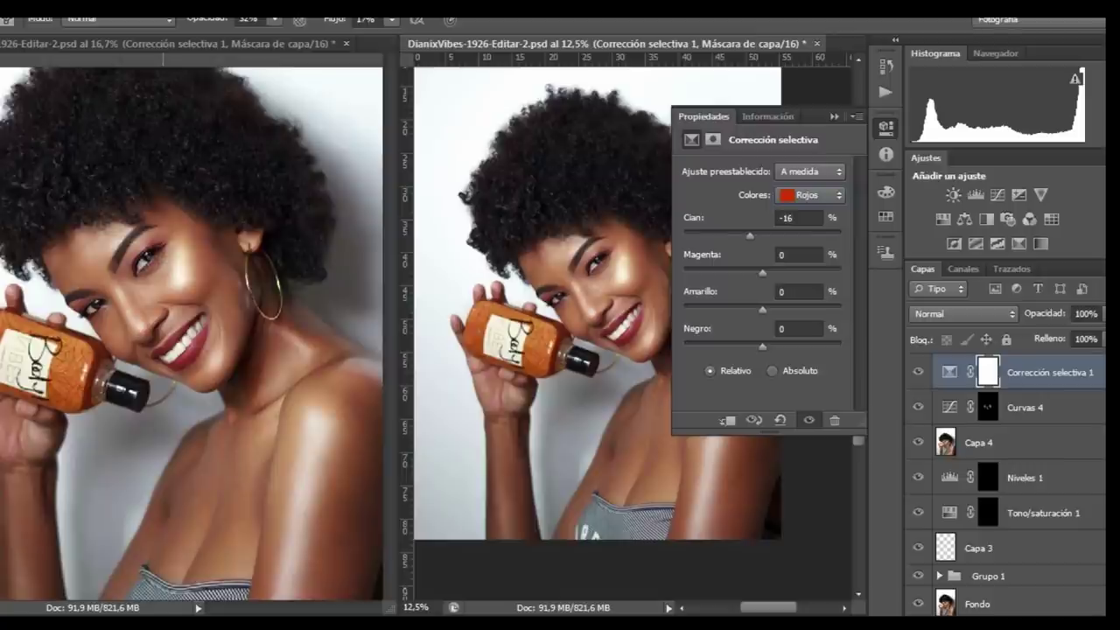
pyautogui.moveTo(762, 272)
pyautogui.mouseDown()
pyautogui.moveTo(745, 273)
pyautogui.moveTo(763, 272)
pyautogui.mouseUp()
# Step: Set the yellows to cyan -9%, magenta +8%, yellow +11% and black -13%, and compare the image with and without the Selective Color layer
pyautogui.click(810, 195)
pyautogui.click(817, 227)
pyautogui.moveTo(762, 235); pyautogui.dragTo(725, 235)
pyautogui.moveTo(762, 272); pyautogui.dragTo(789, 272)
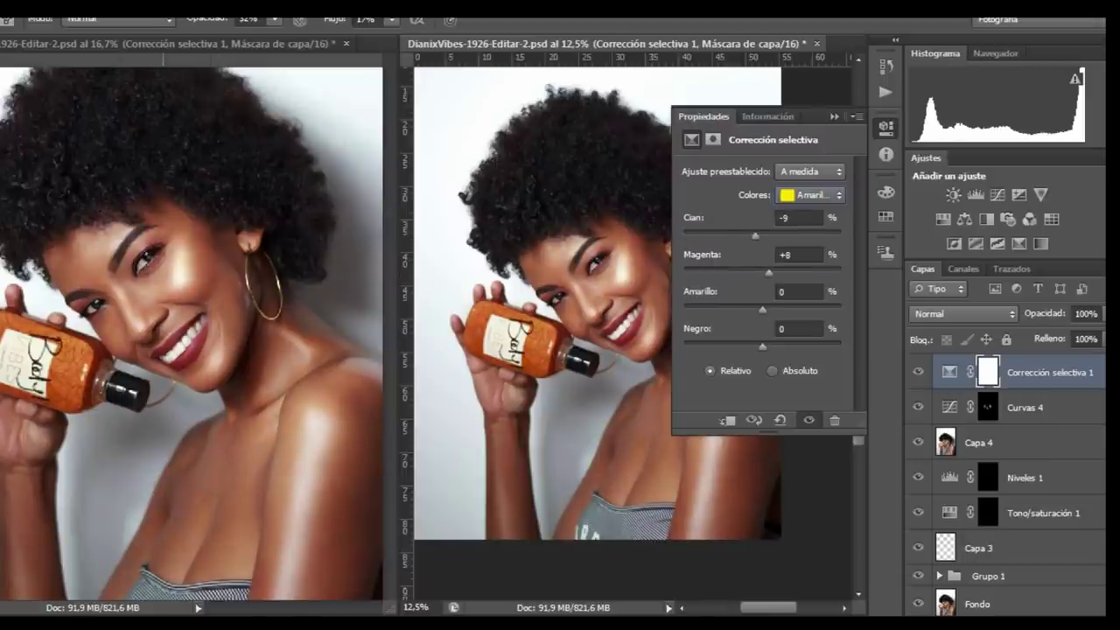
pyautogui.moveTo(771, 310); pyautogui.dragTo(771, 310)
pyautogui.moveTo(762, 346); pyautogui.dragTo(739, 347)
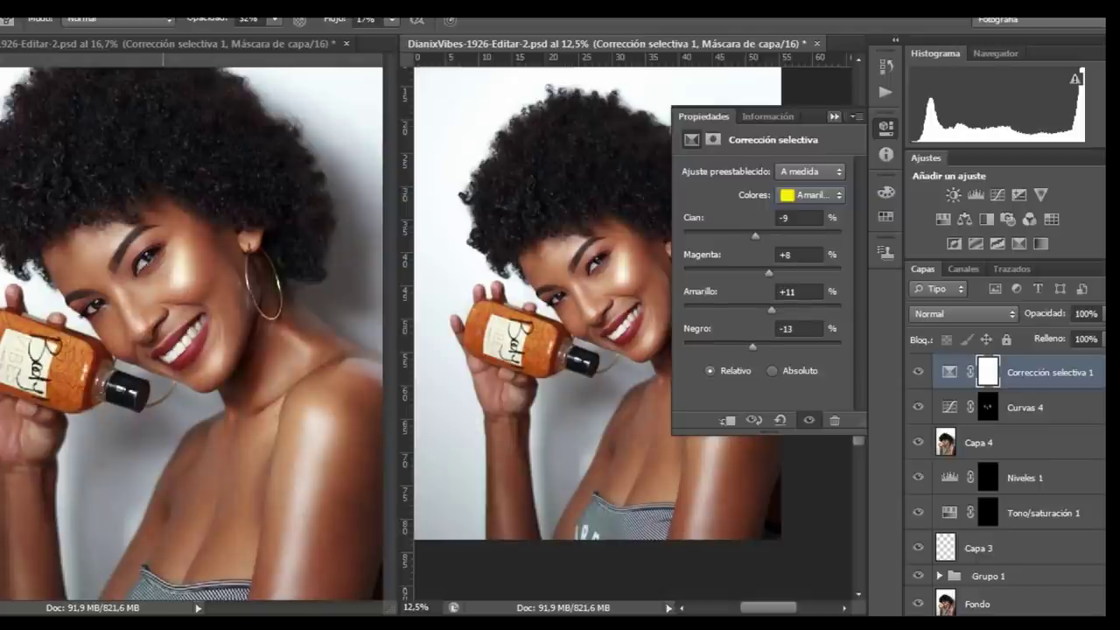
pyautogui.click(834, 117)
pyautogui.click(918, 372)
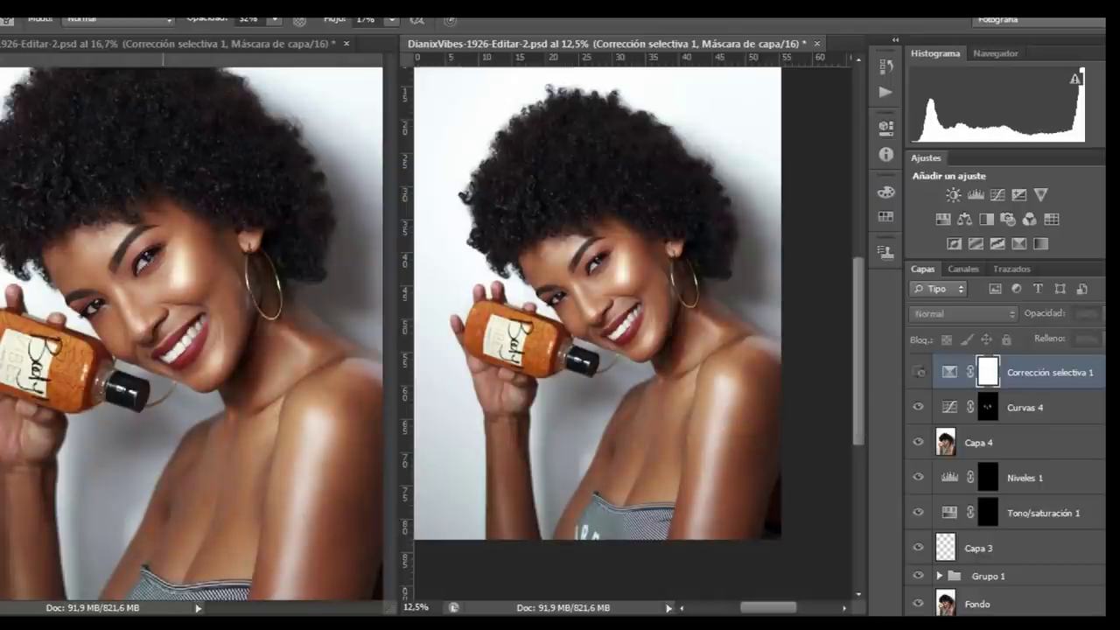
pyautogui.click(918, 372)
pyautogui.click(918, 371)
pyautogui.click(918, 372)
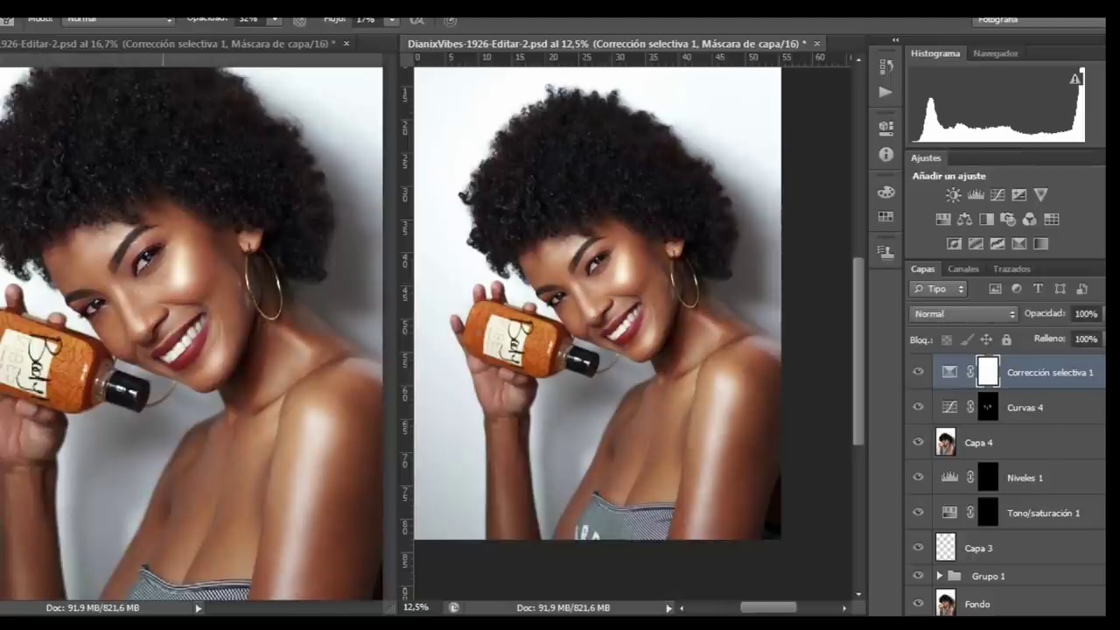
# Step: Add a second Selective Color adjustment and set cyan to +22% in the whites
pyautogui.click(1018, 243)
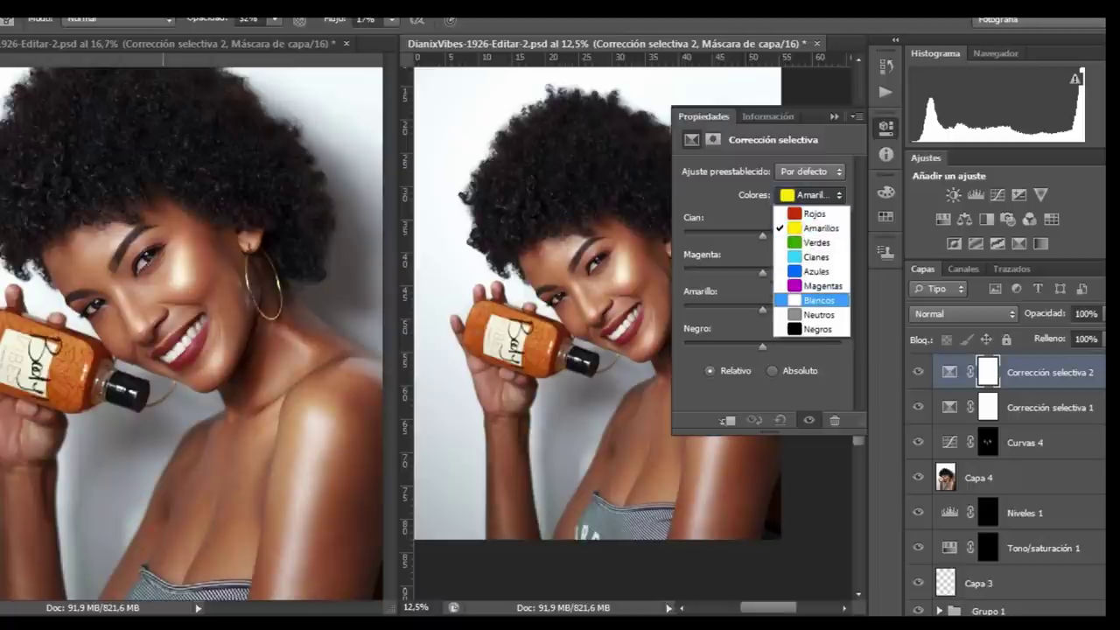
pyautogui.click(818, 301)
pyautogui.click(812, 194)
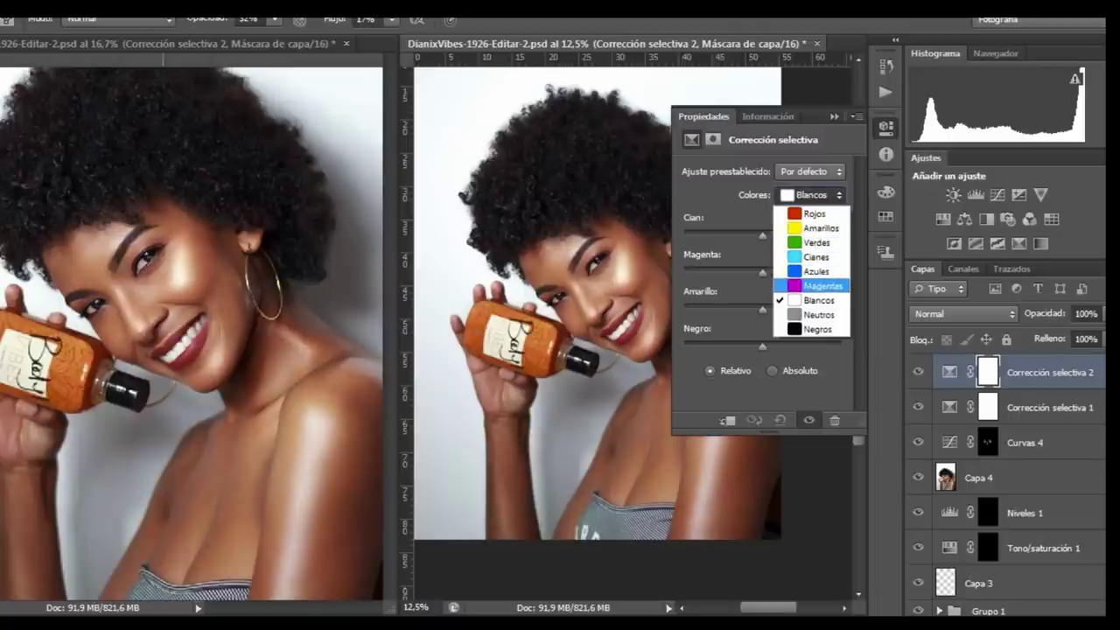
pyautogui.click(826, 194)
pyautogui.moveTo(763, 235)
pyautogui.mouseDown()
pyautogui.moveTo(746, 236)
pyautogui.moveTo(841, 236)
pyautogui.moveTo(782, 235)
pyautogui.mouseUp()
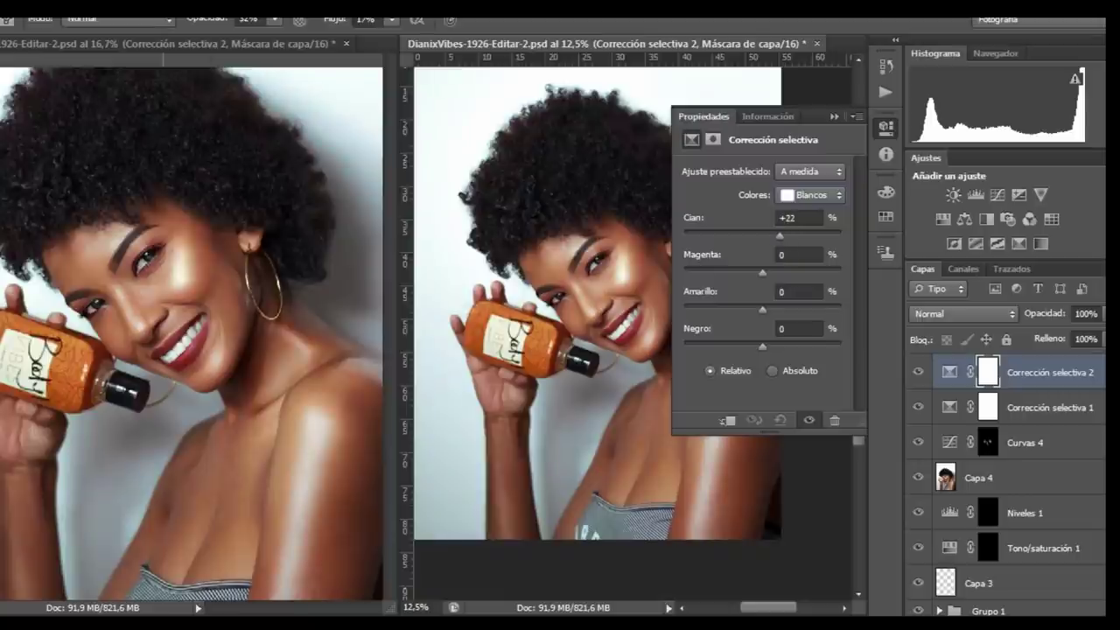
# Step: Set the whites to magenta -24% and yellow -30%, and toggle the second Selective Color layer's visibility to compare the result
pyautogui.press('Tab')
pyautogui.write('100')
pyautogui.moveTo(782, 273); pyautogui.dragTo(744, 273)
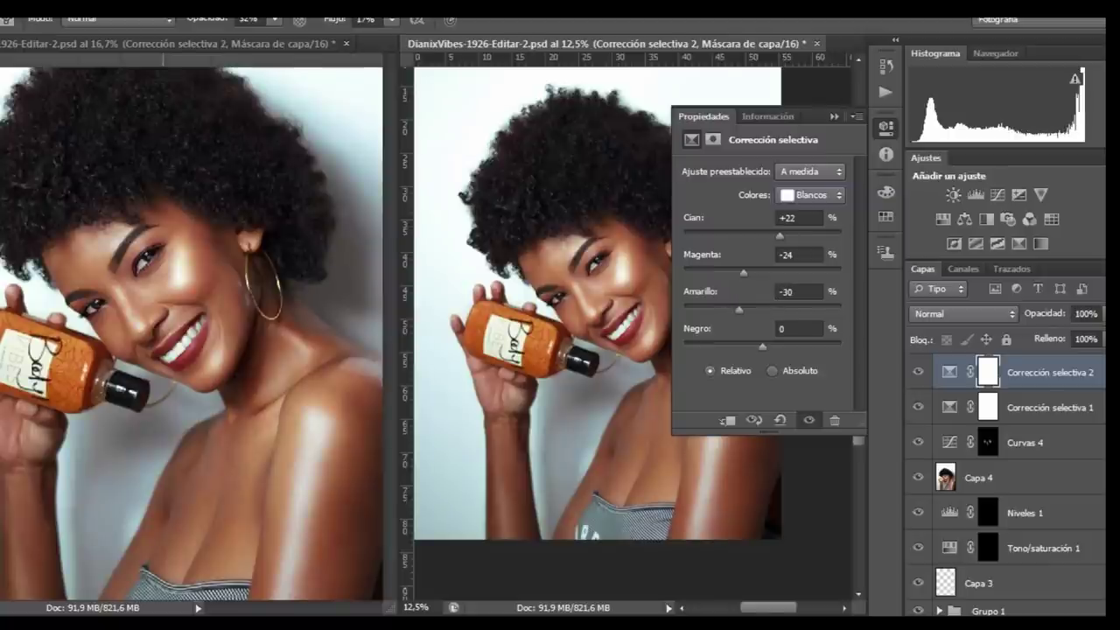
pyautogui.click(887, 127)
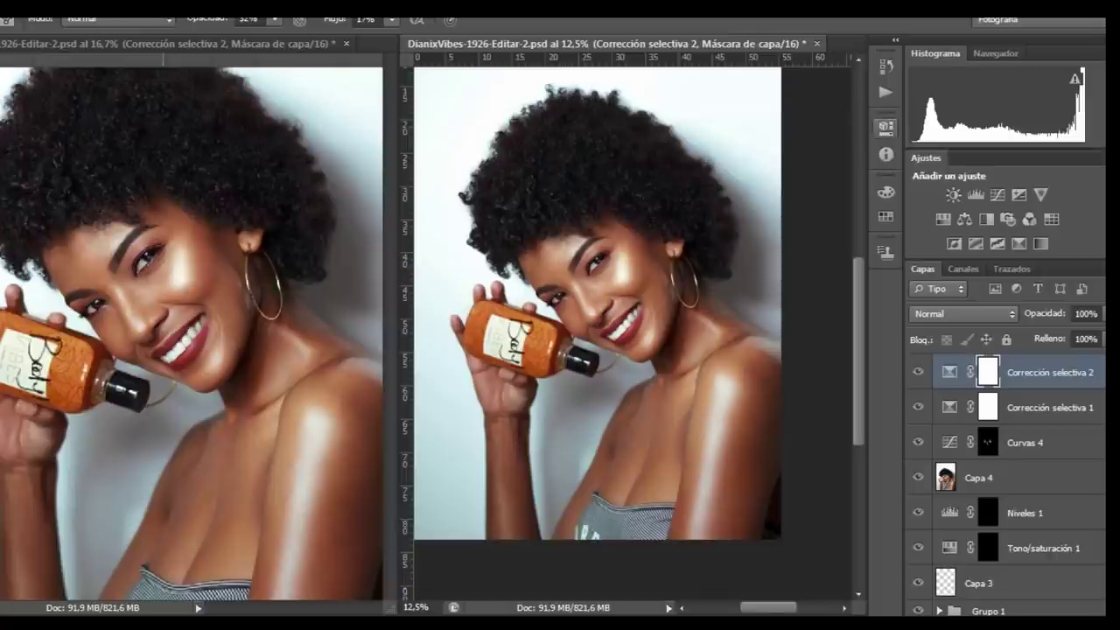
pyautogui.click(918, 372)
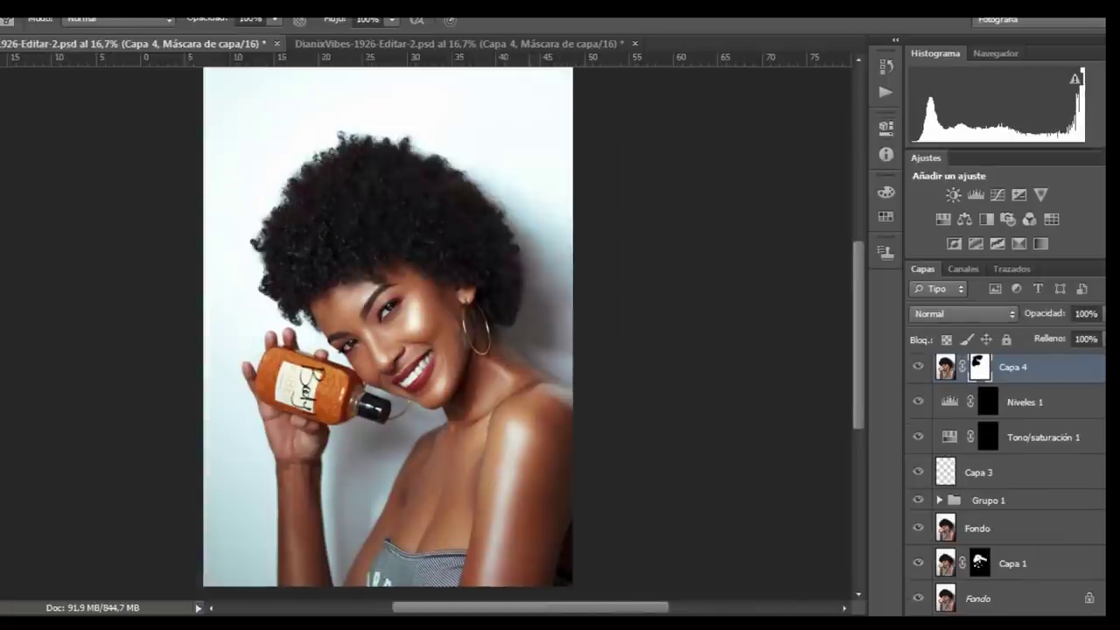
# Step: Compare the retouched portrait with the original by toggling between all layers and only the locked Fondo layer
pyautogui.hotkey('ctrl', '+')
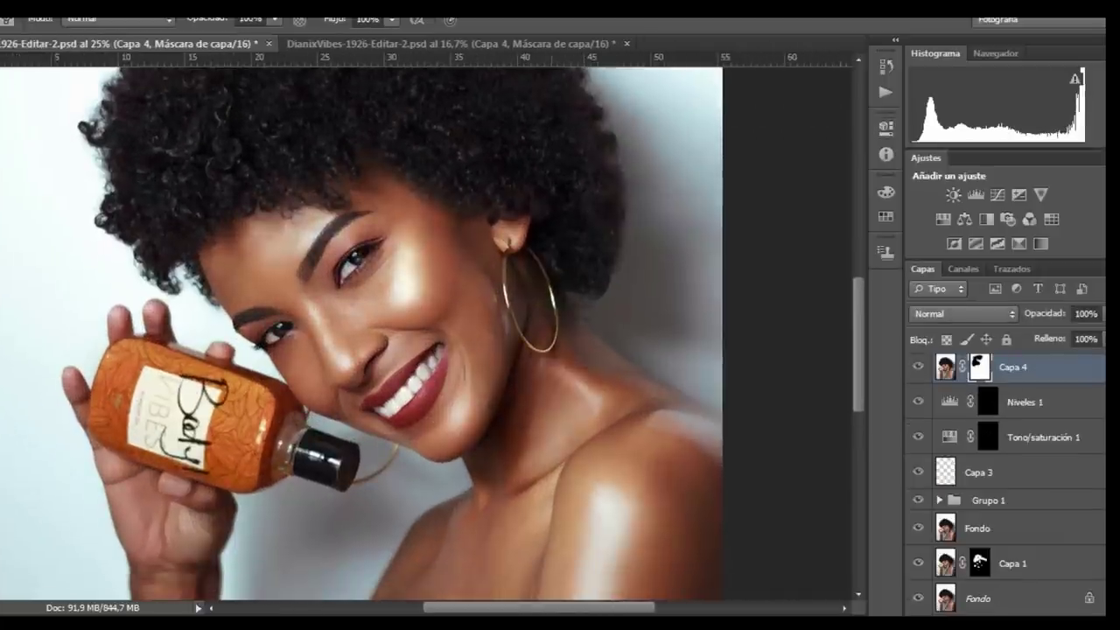
pyautogui.keyDown('alt'); pyautogui.click(918, 599); pyautogui.keyUp('alt')
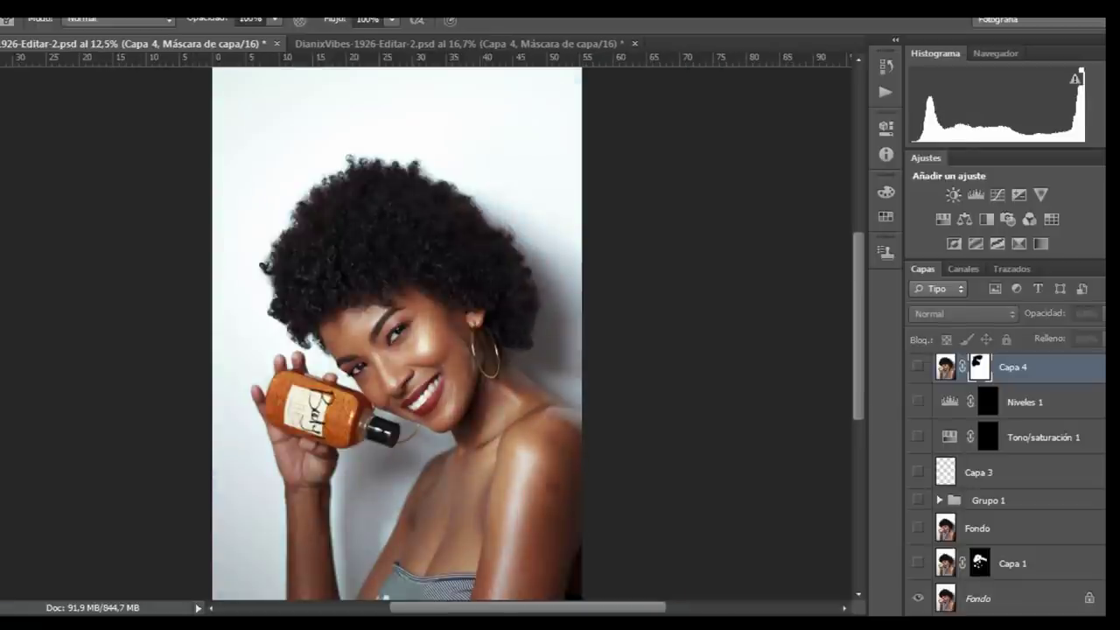
pyautogui.keyDown('alt'); pyautogui.click(918, 599); pyautogui.keyUp('alt')
pyautogui.keyDown('alt'); pyautogui.click(918, 598); pyautogui.keyUp('alt')
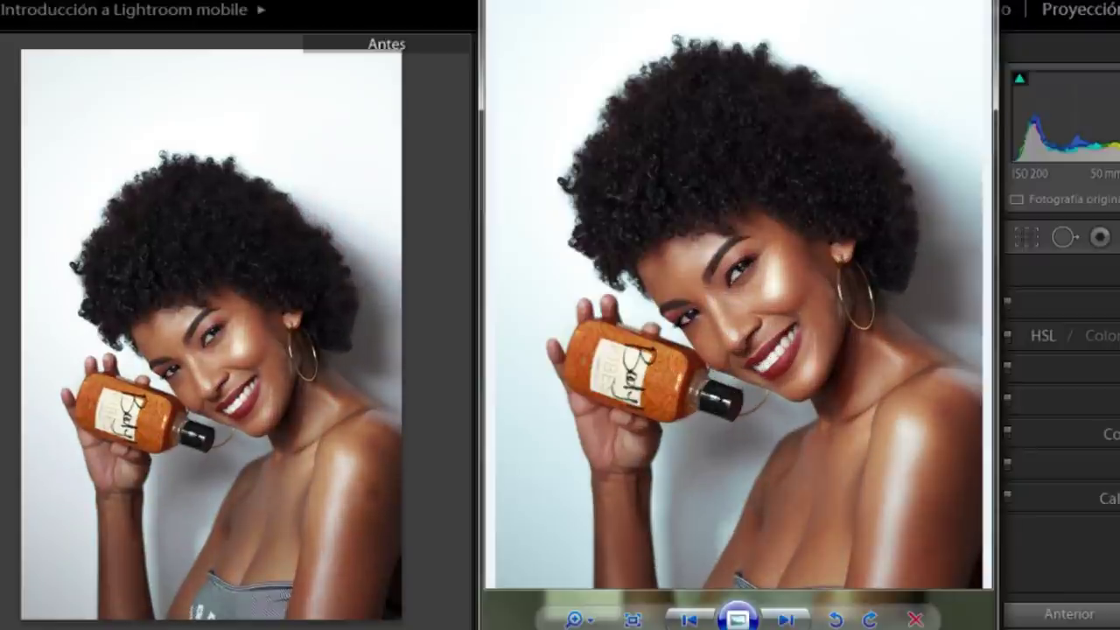